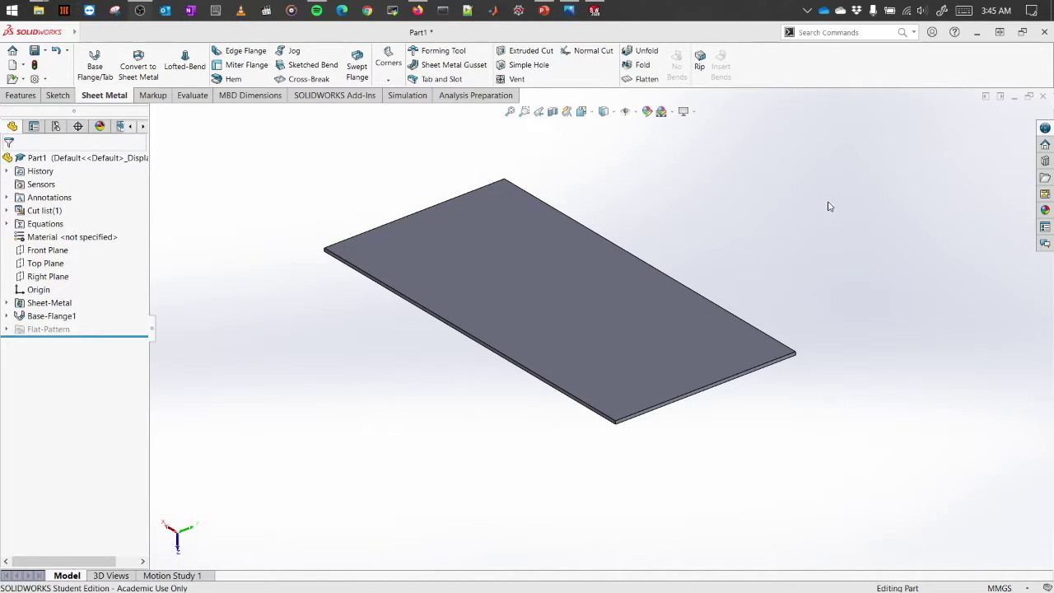
Step: Create 90-degree edge flanges about 35.74 mm long on all four edges of the base plate with a 0.5 mm gap
middle_drag(831, 207, 823, 250)
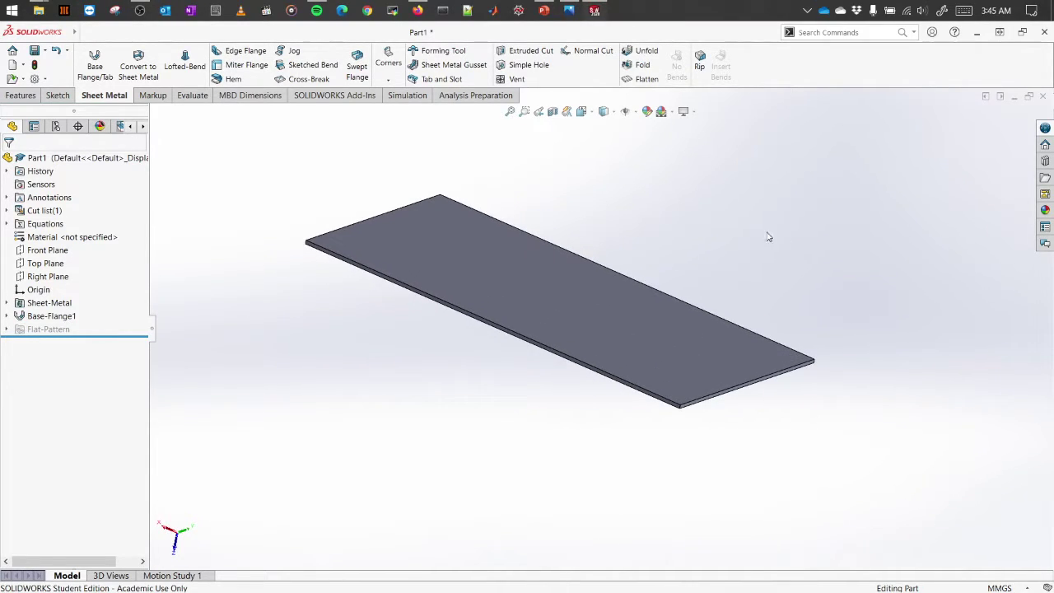
click(221, 51)
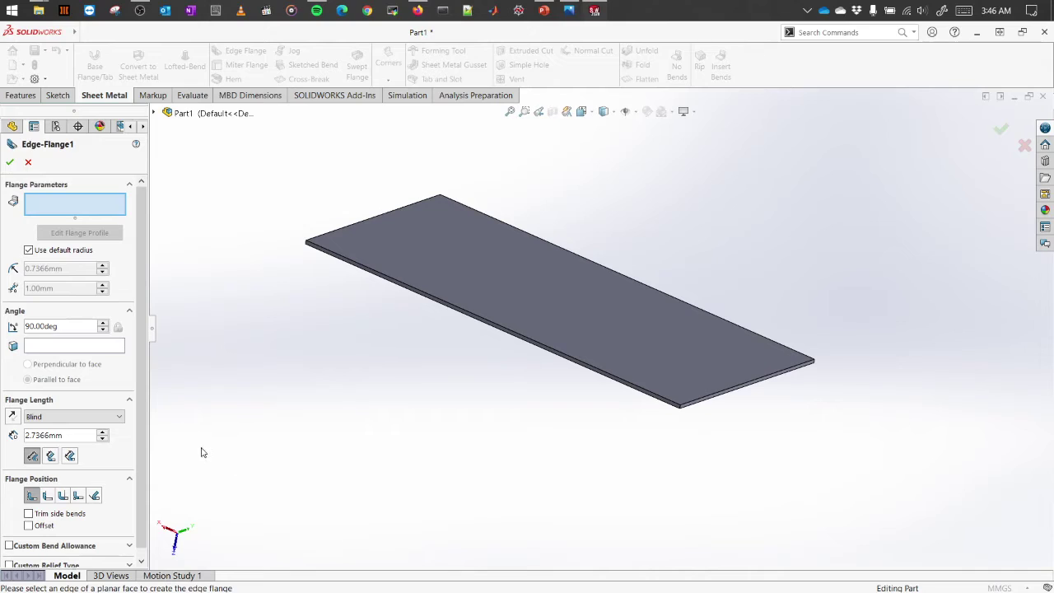
click(349, 260)
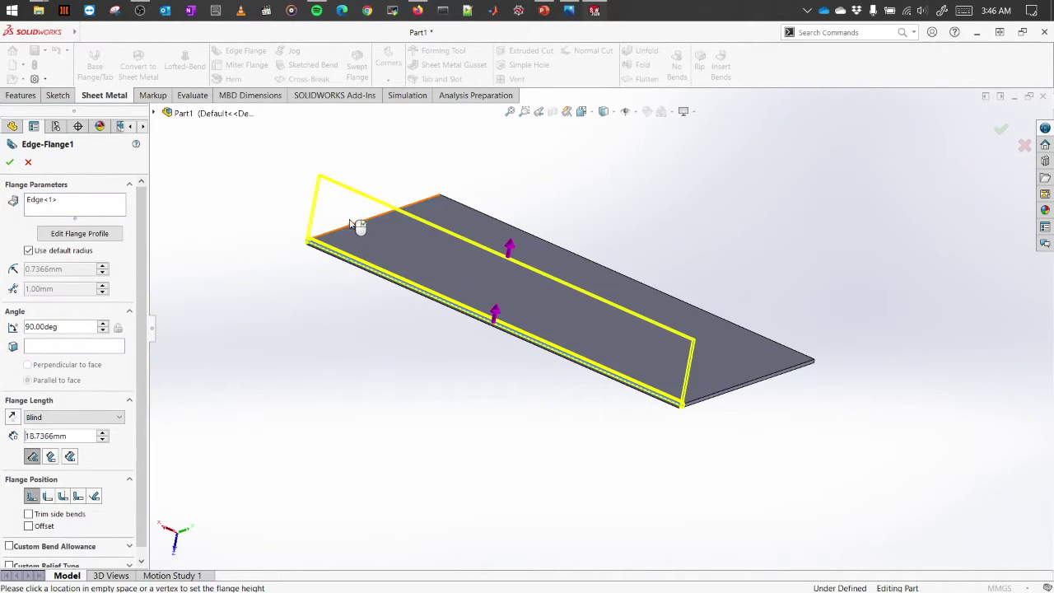
click(369, 166)
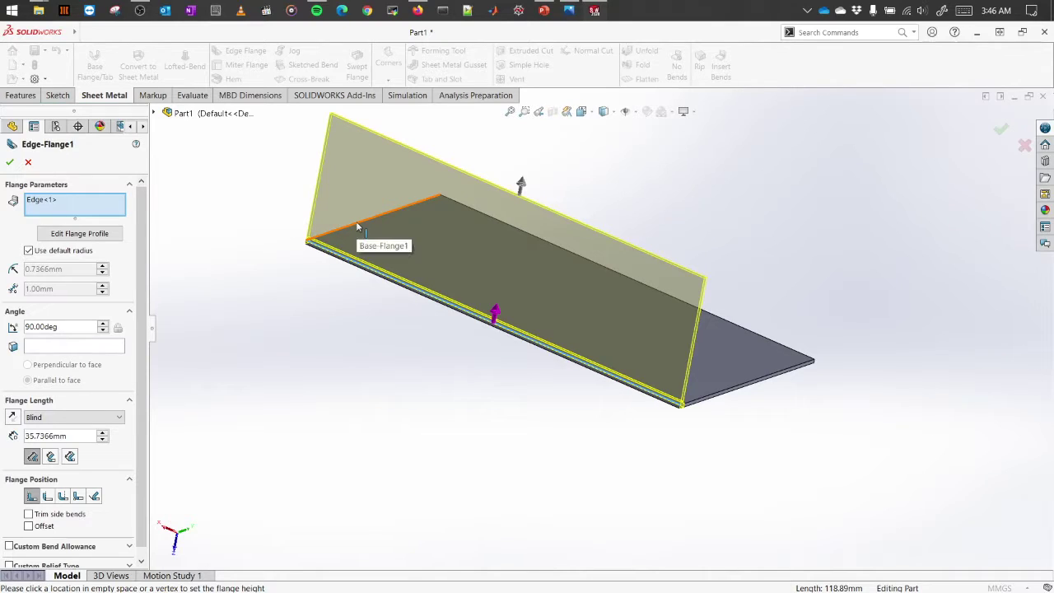
click(381, 213)
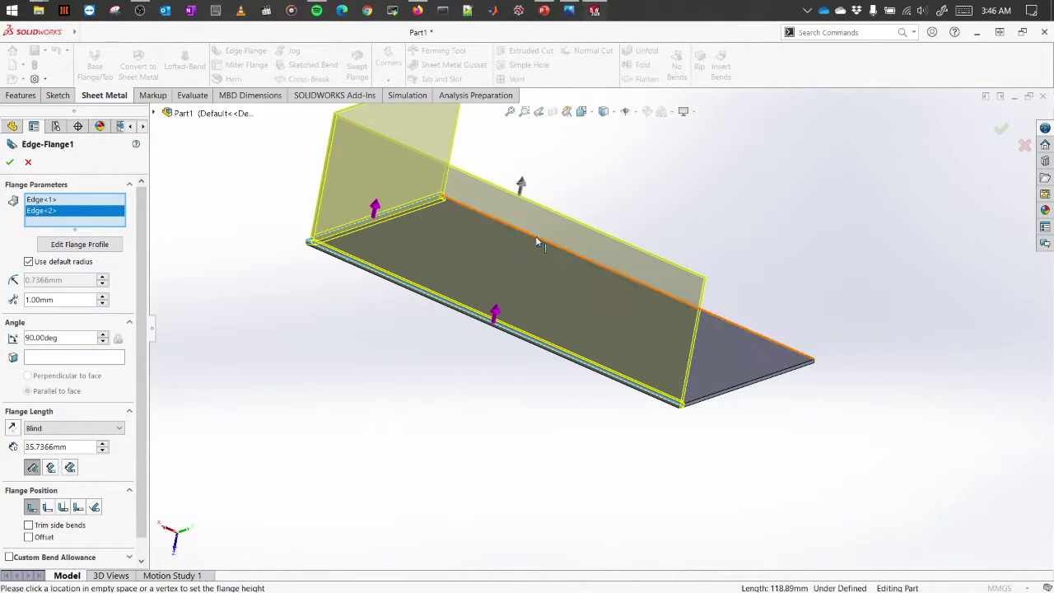
click(536, 236)
click(783, 378)
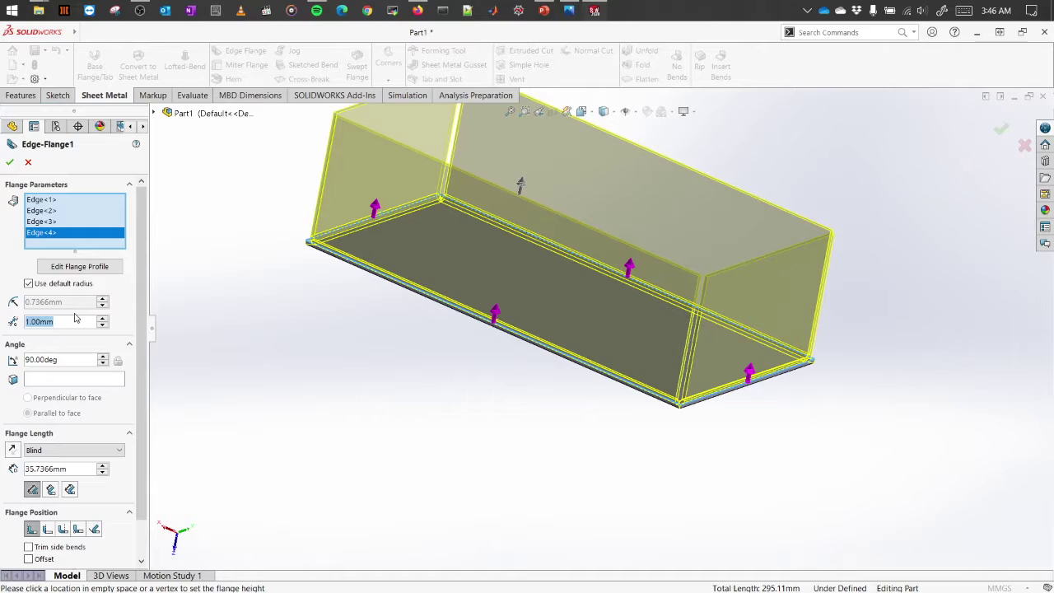
text(0.5)
key(Return)
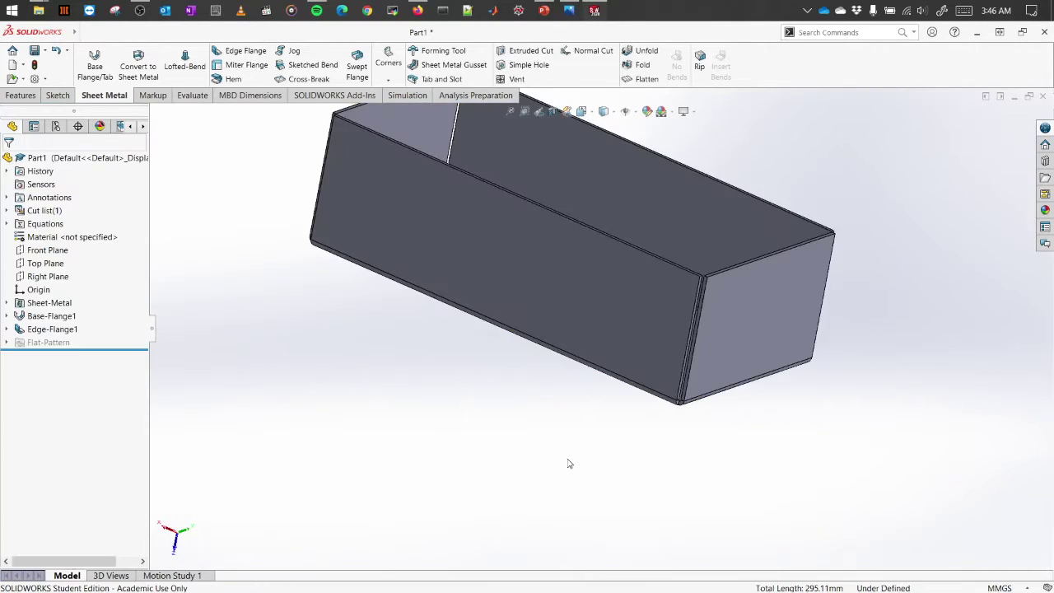
Step: Start a second edge flange running inward from the four upper rim edges of the box, with a length of about 7.74 mm
scroll(568, 463, up, 3)
middle_drag(884, 261, 857, 322)
scroll(725, 175, up, 1)
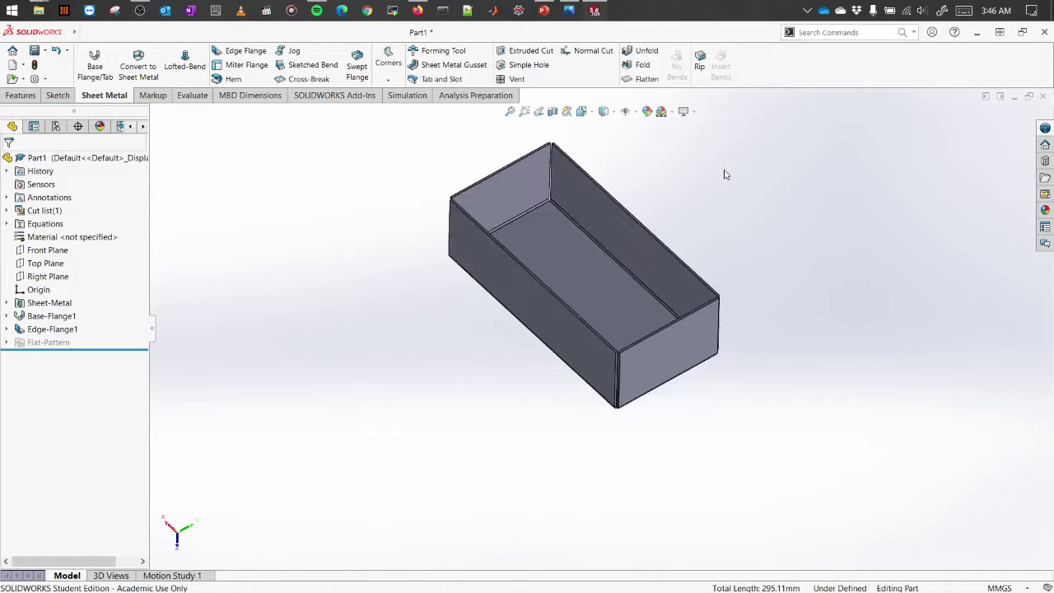
ctrl+middle_drag(710, 180, 687, 211)
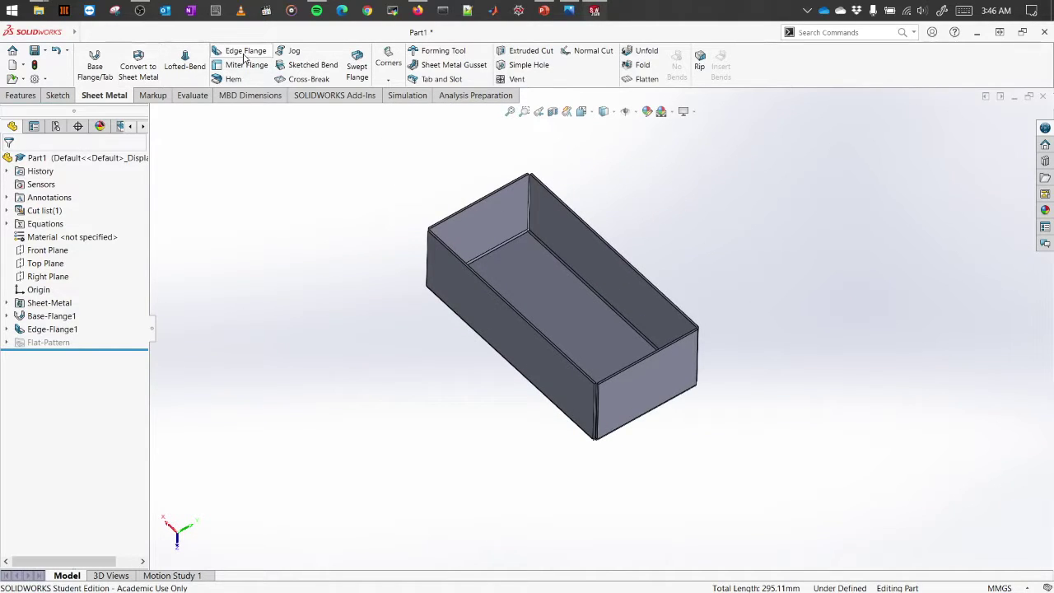
click(445, 222)
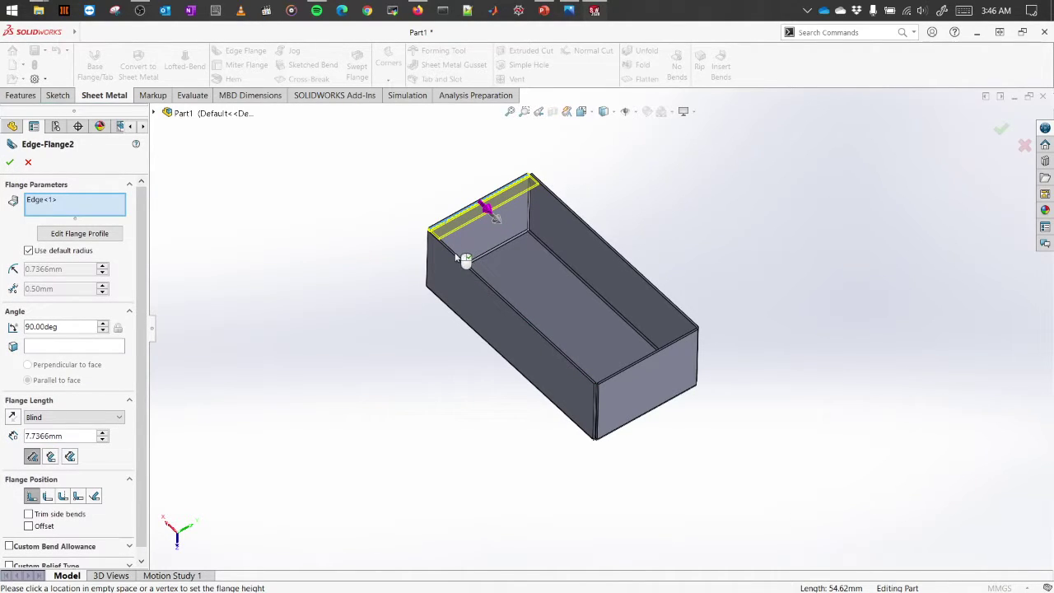
scroll(455, 252, down, 4)
click(503, 281)
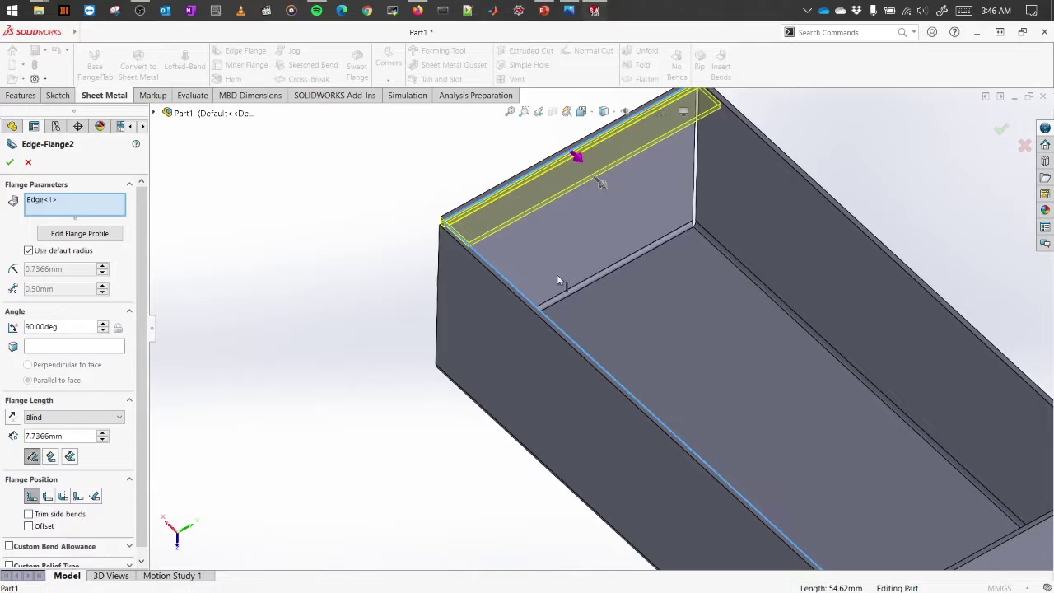
click(824, 215)
scroll(923, 436, up, 3)
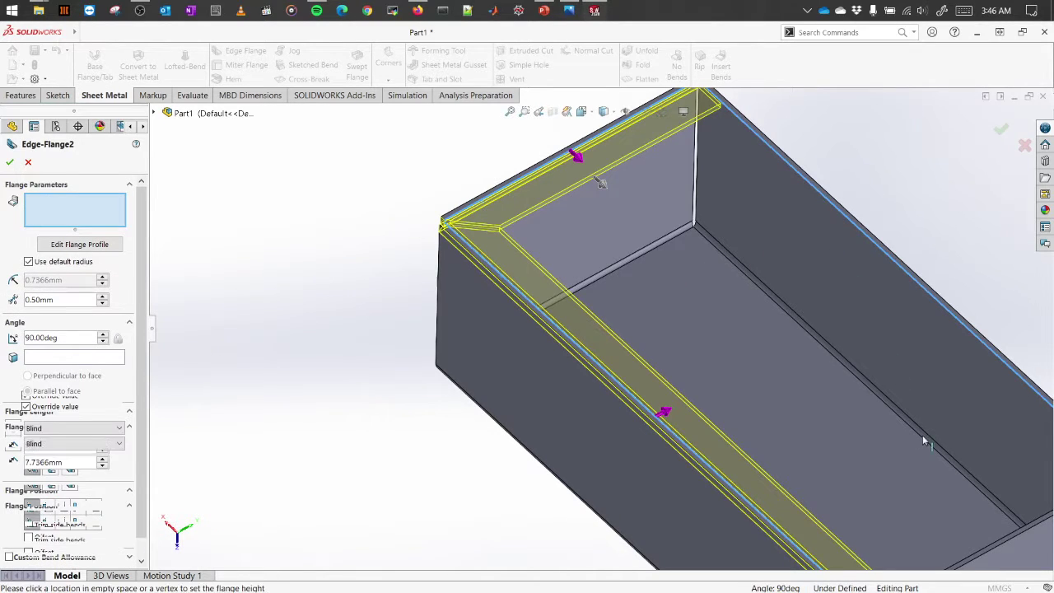
scroll(924, 449, down, 3)
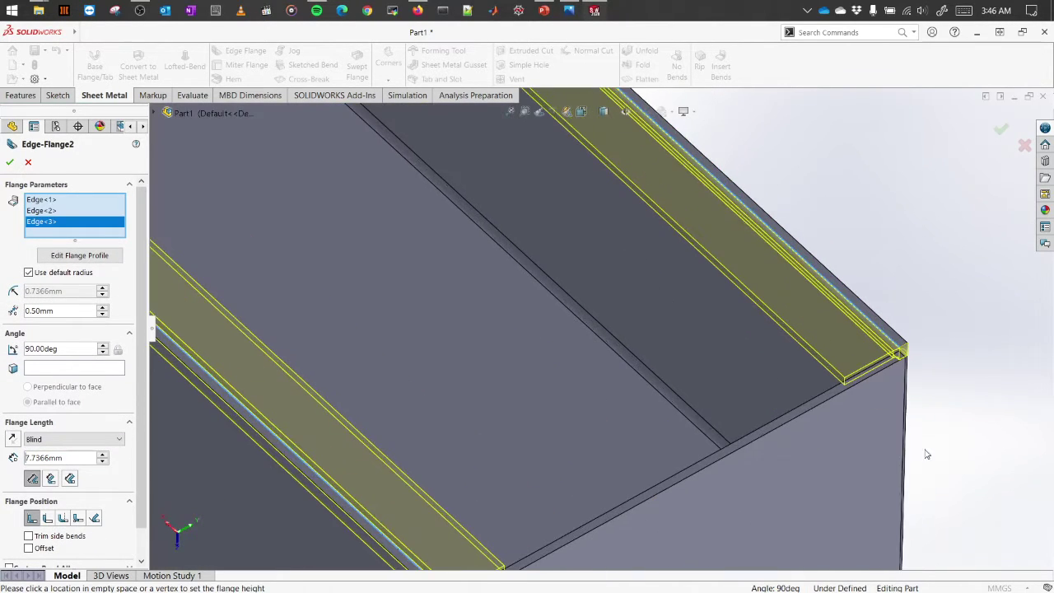
click(831, 394)
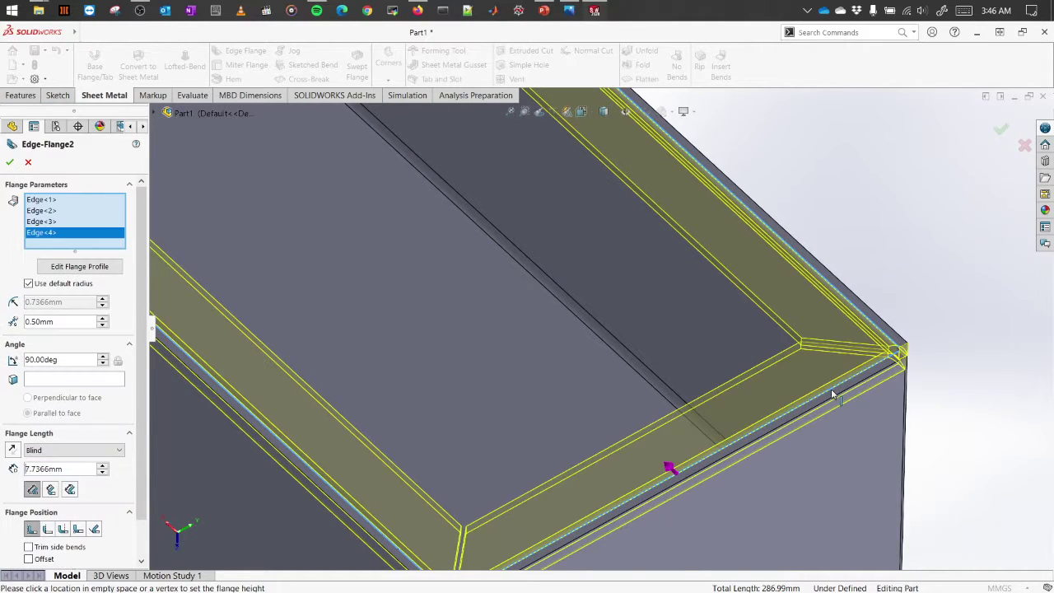
Step: Try a 120-degree angle for the rim flanges, set it to 45 degrees instead, and accept the feature
middle_drag(831, 388, 546, 489)
scroll(803, 416, up, 4)
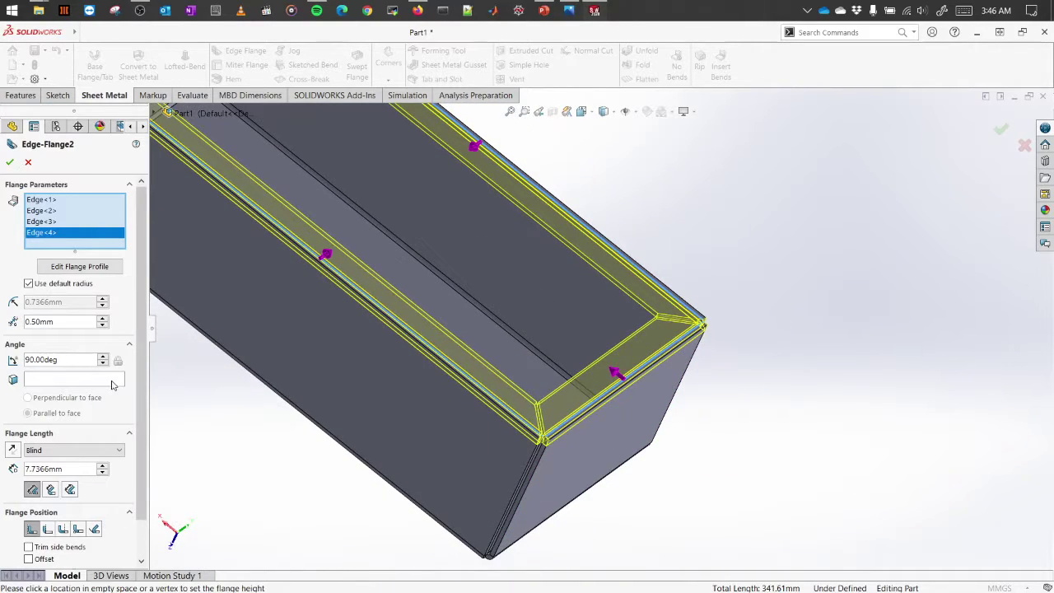
text(120)
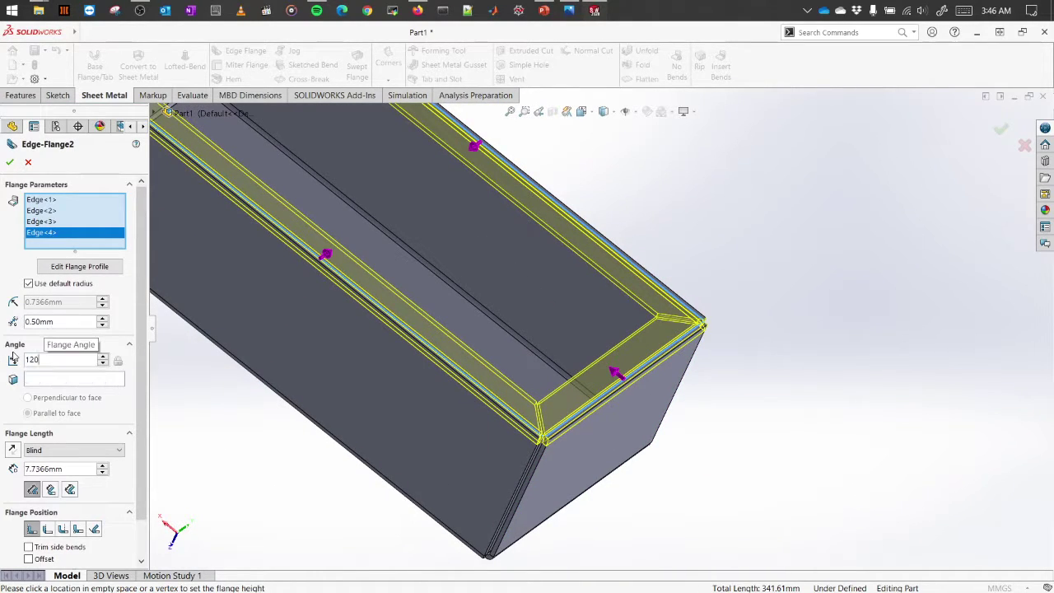
key(Return)
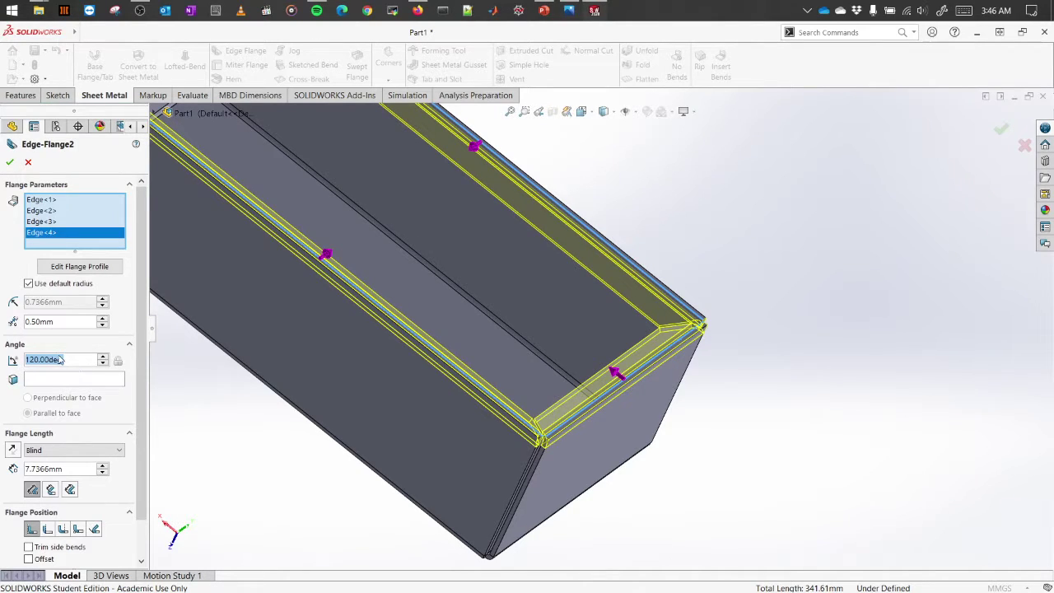
text(45)
key(Return)
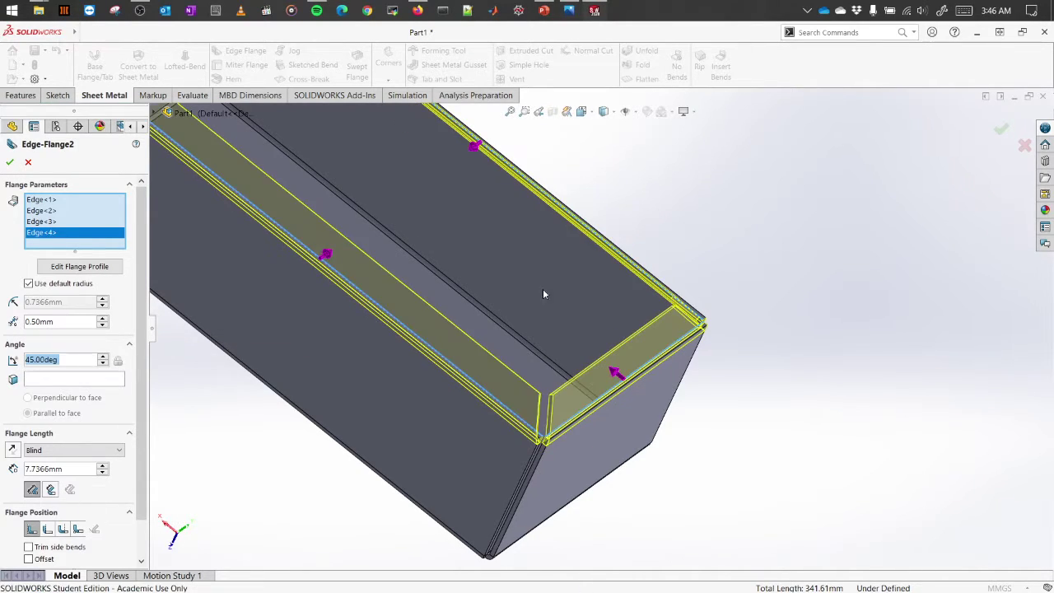
middle_drag(703, 306, 5, 218)
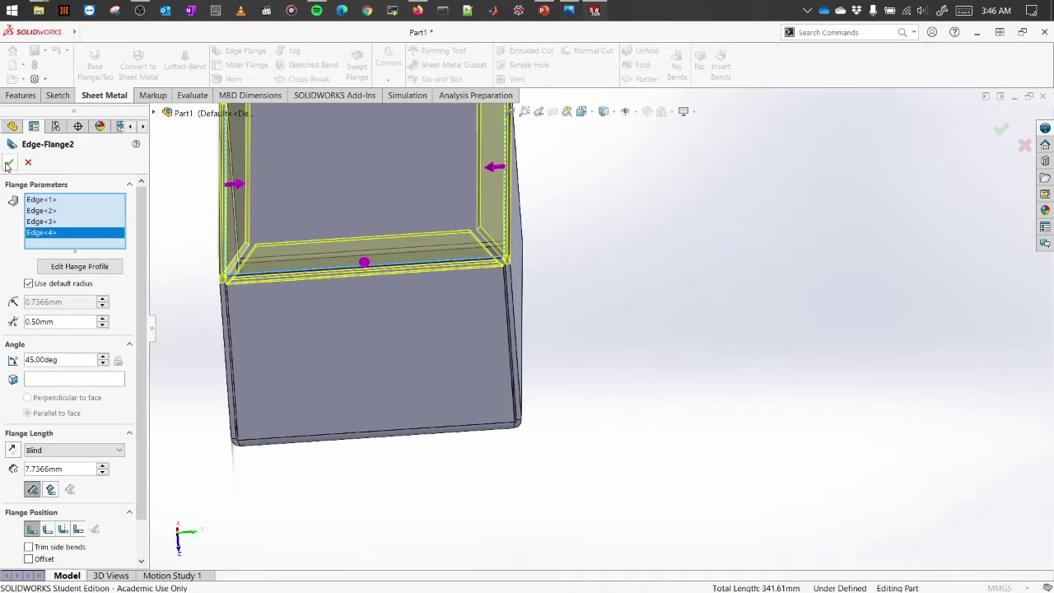
click(9, 164)
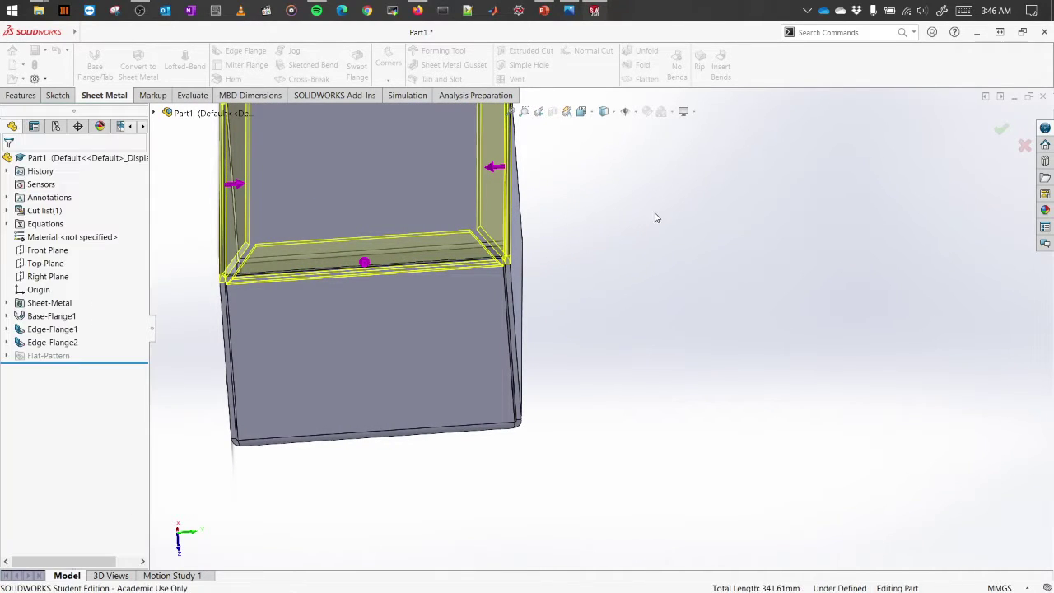
Step: Roll the feature history back to just after the base flange, leaving both edge flanges suppressed
middle_drag(652, 231, 684, 416)
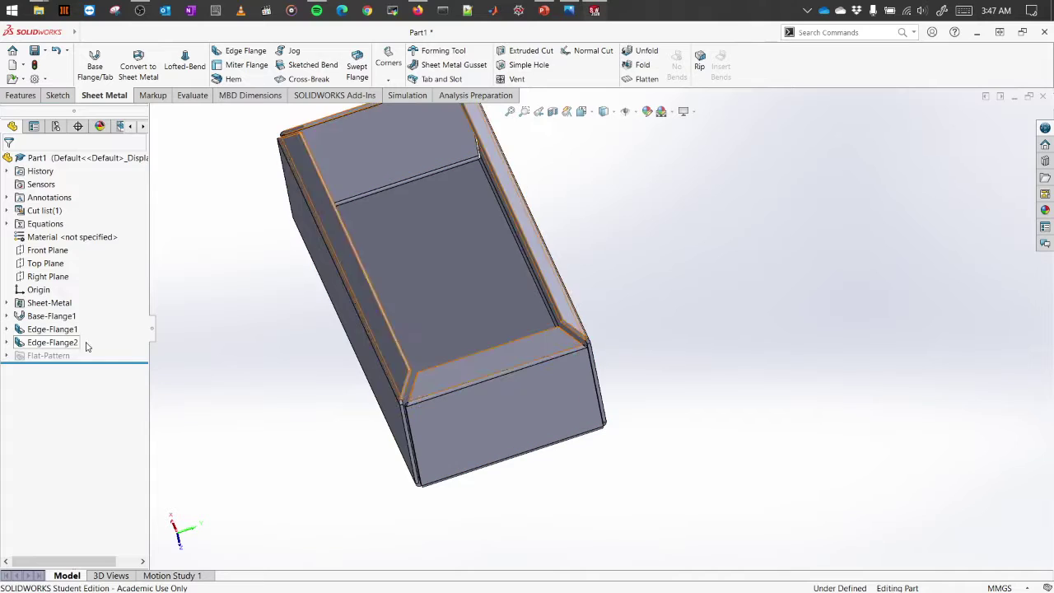
drag(113, 363, 116, 318)
middle_drag(301, 400, 330, 312)
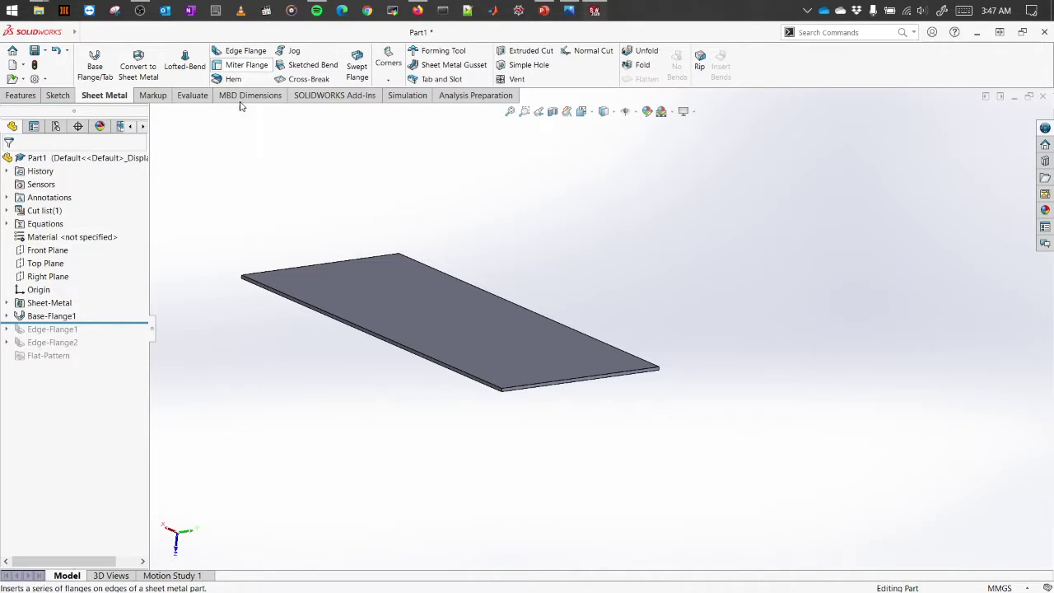
Step: Start a sketch on the long thin side face of the base plate and orient the view normal to it
scroll(452, 411, down, 5)
scroll(526, 368, down, 3)
scroll(574, 383, up, 3)
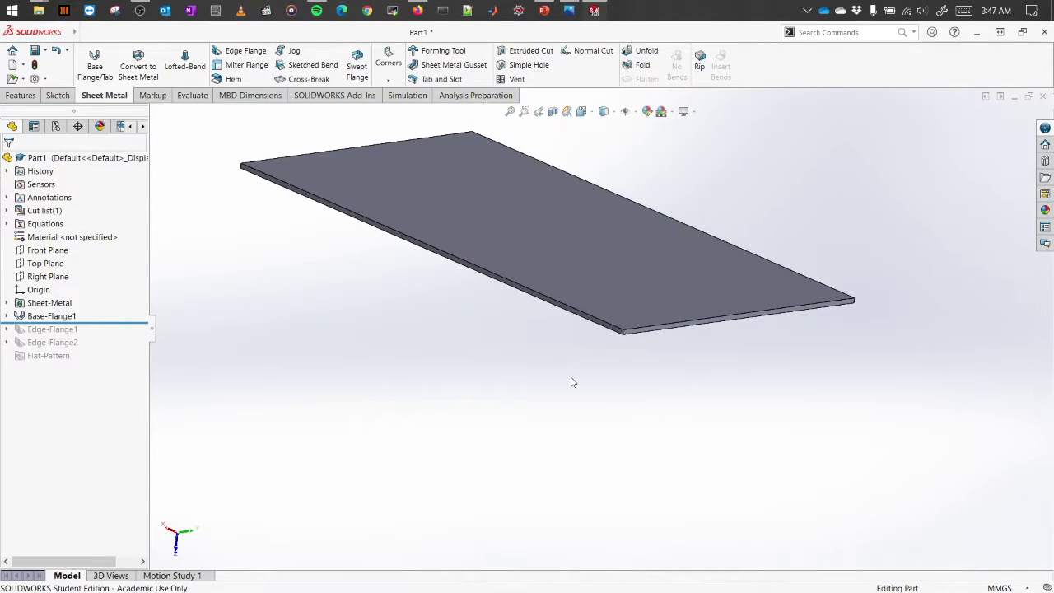
scroll(599, 339, down, 3)
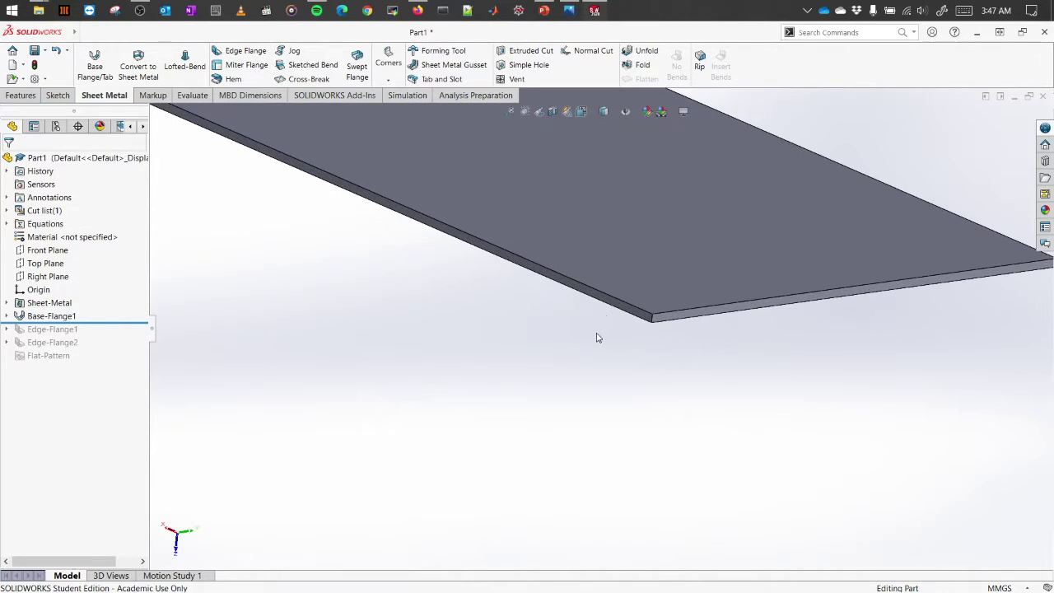
click(637, 316)
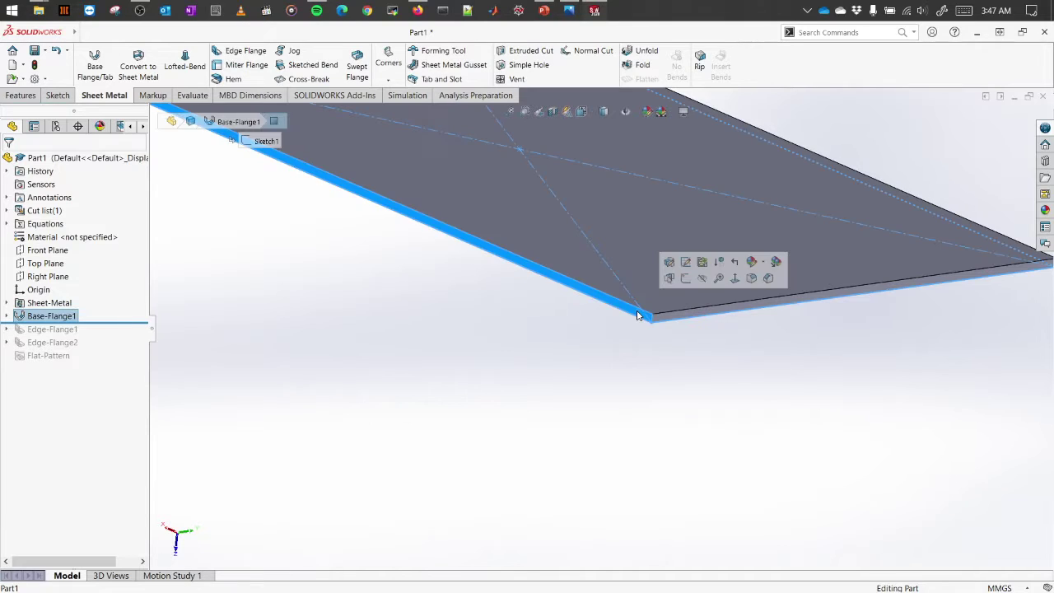
click(687, 284)
scroll(687, 294, up, 5)
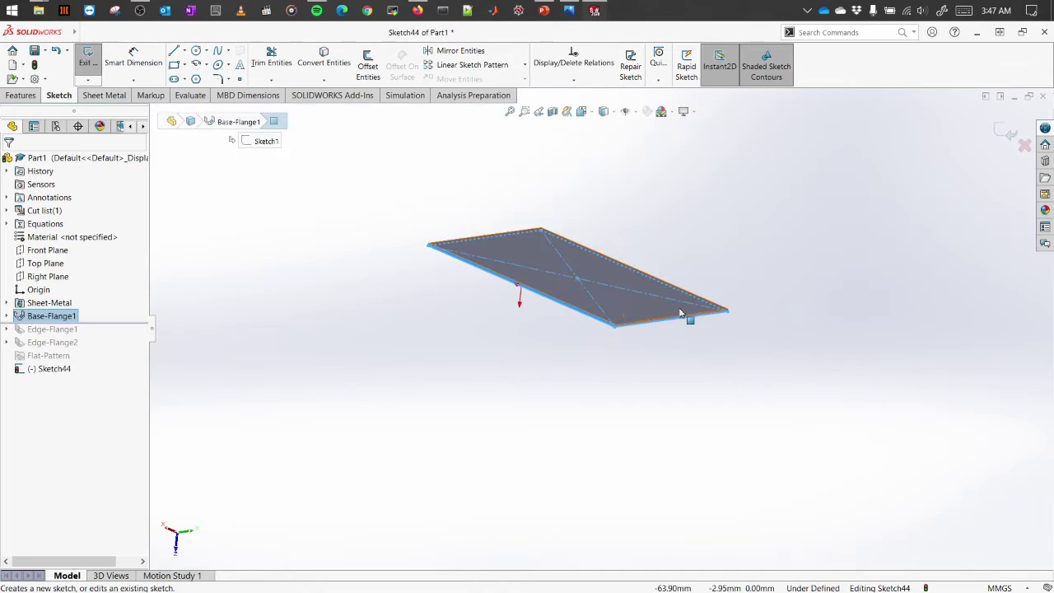
scroll(687, 313, down, 3)
right_click(72, 376)
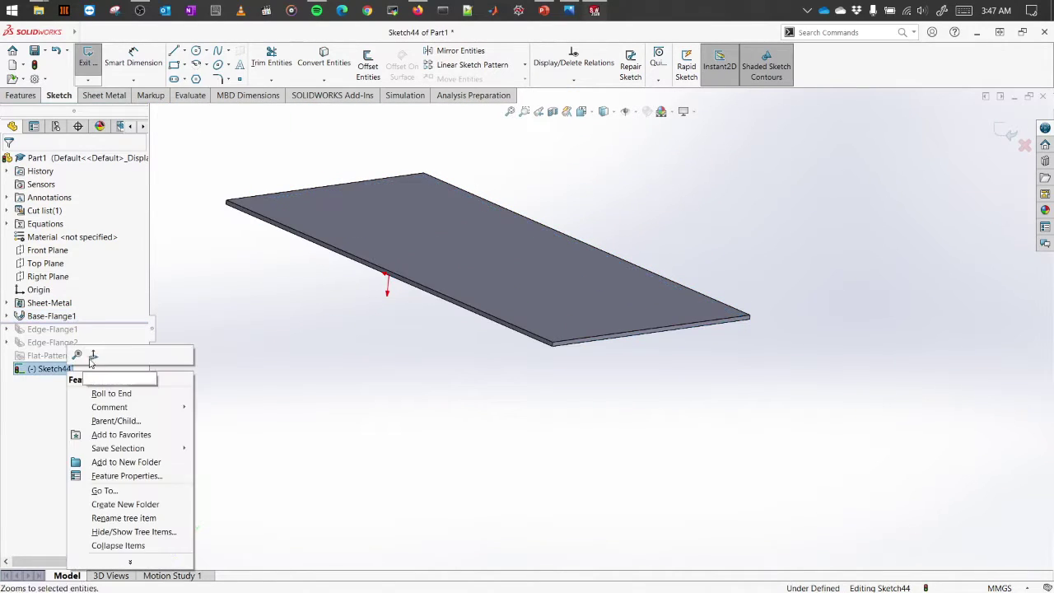
click(103, 356)
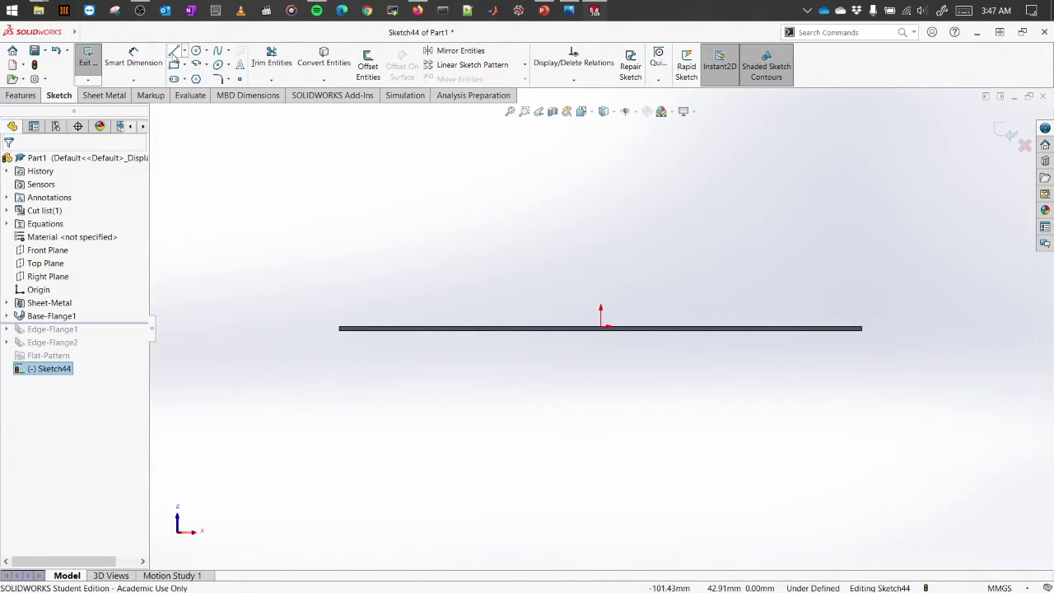
Step: Sketch a vertical line about 33 mm long from the plate's end corner, followed by an inward-slanting line about 13 mm long
click(340, 330)
click(339, 475)
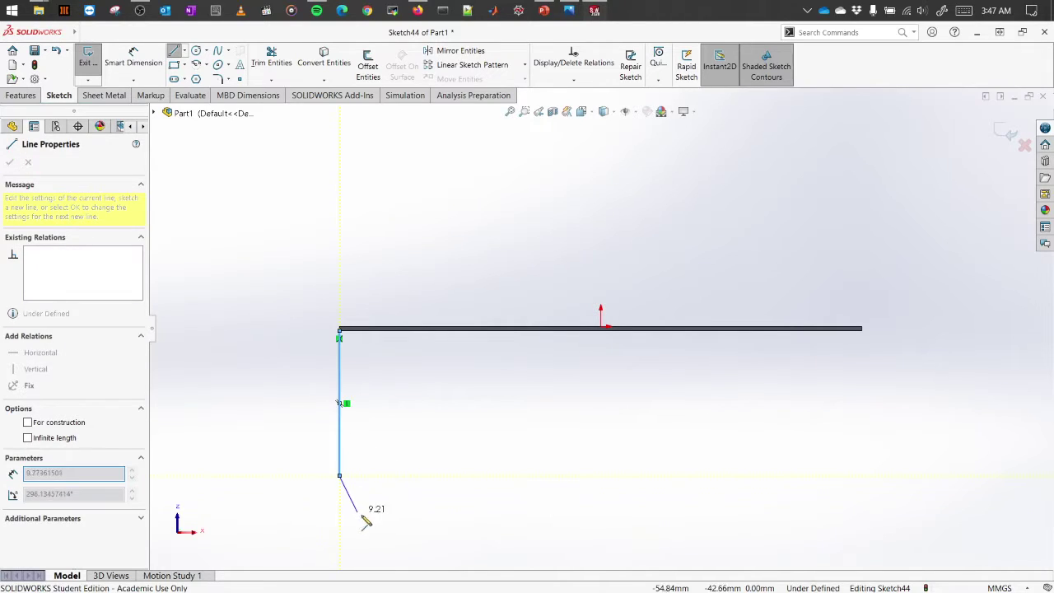
click(369, 524)
right_click(281, 274)
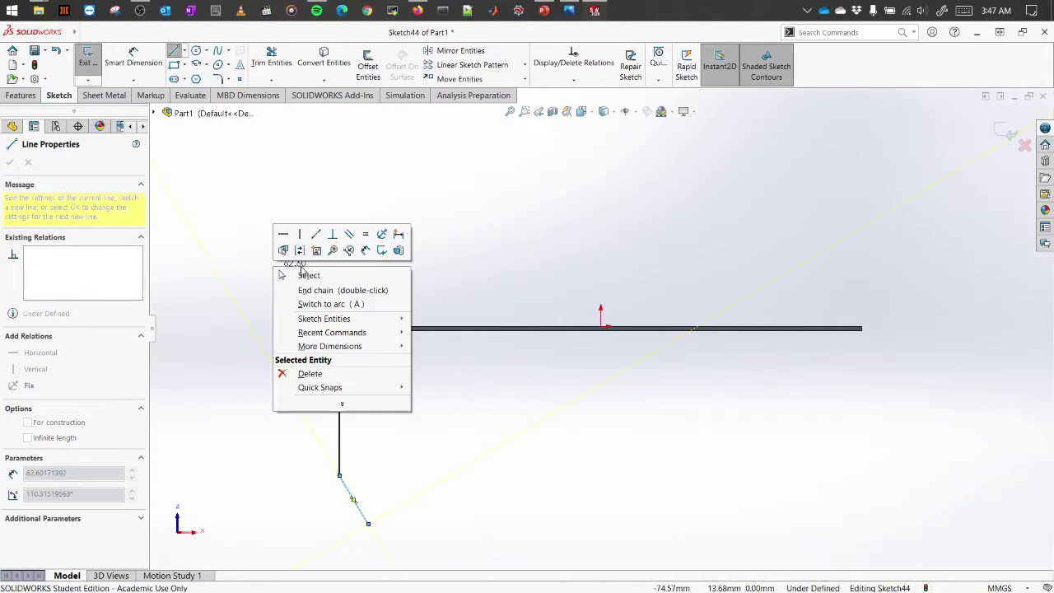
click(307, 275)
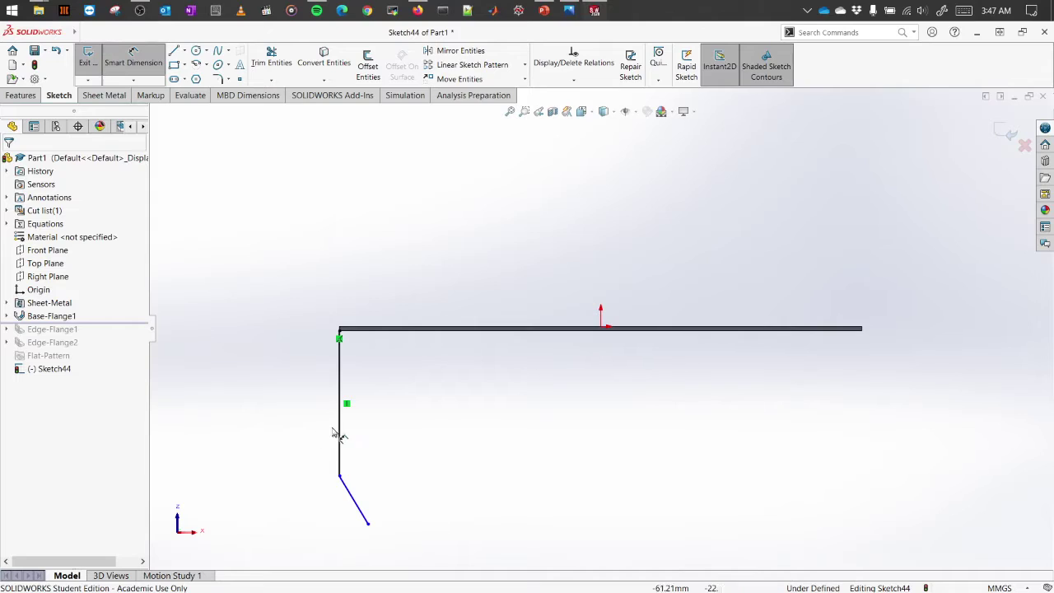
Step: Dimension the vertical line's length as 30 mm
click(338, 427)
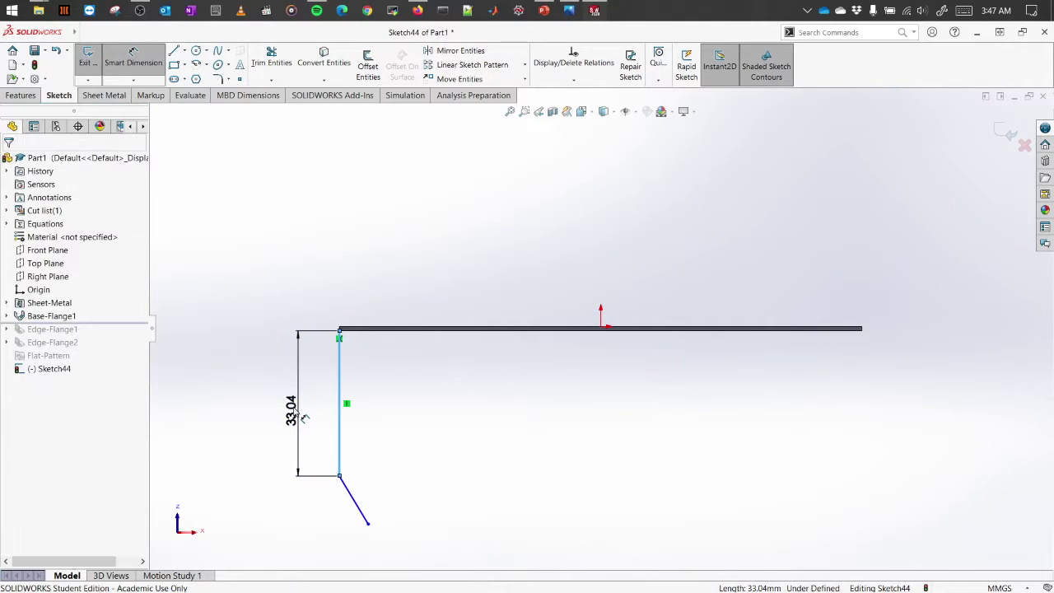
click(302, 418)
key(Return)
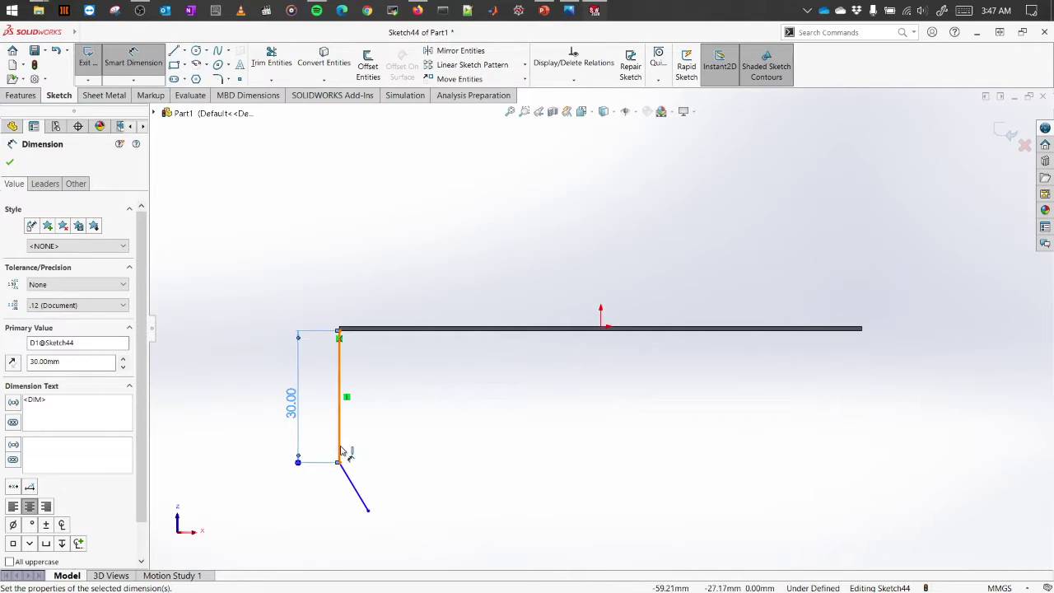
Step: Dimension the angle between the vertical line and the slanted line as 150°
click(354, 489)
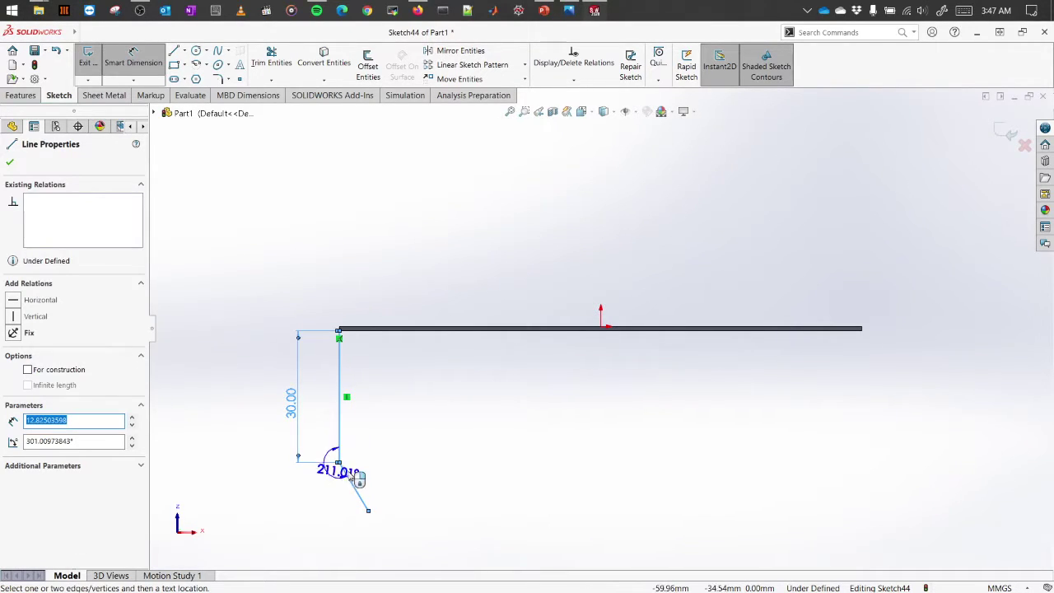
click(374, 455)
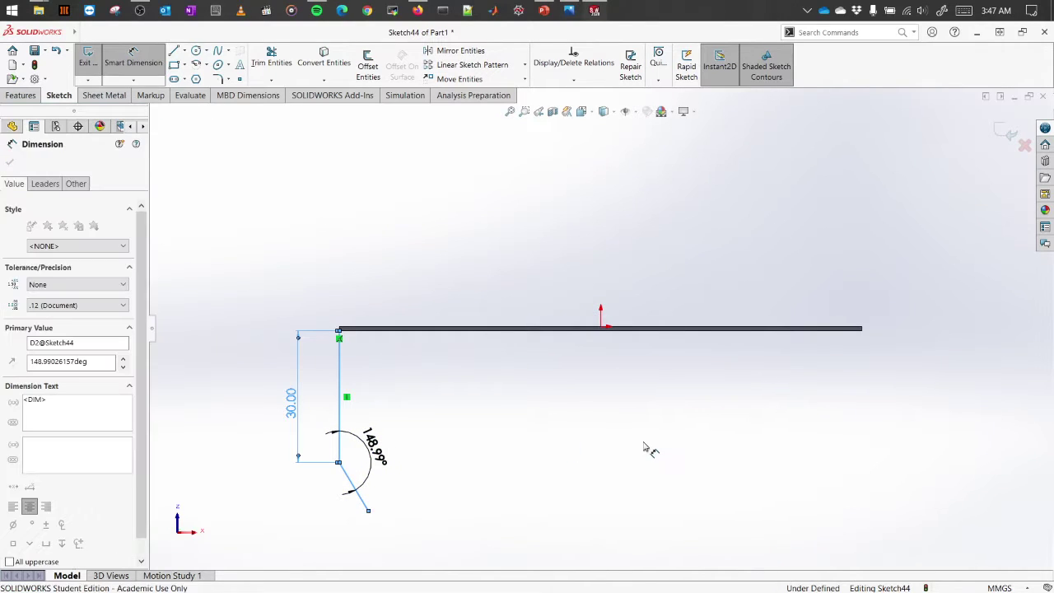
text(150)
key(Escape)
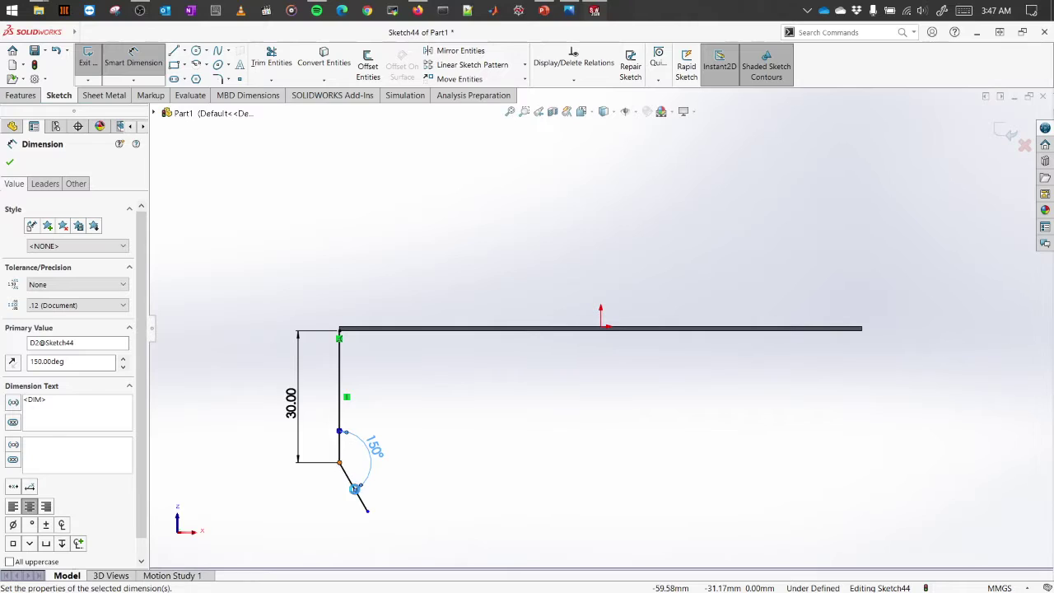
Step: Dimension the slanted line's vertical height as 20 mm and finish the profile sketch
click(367, 513)
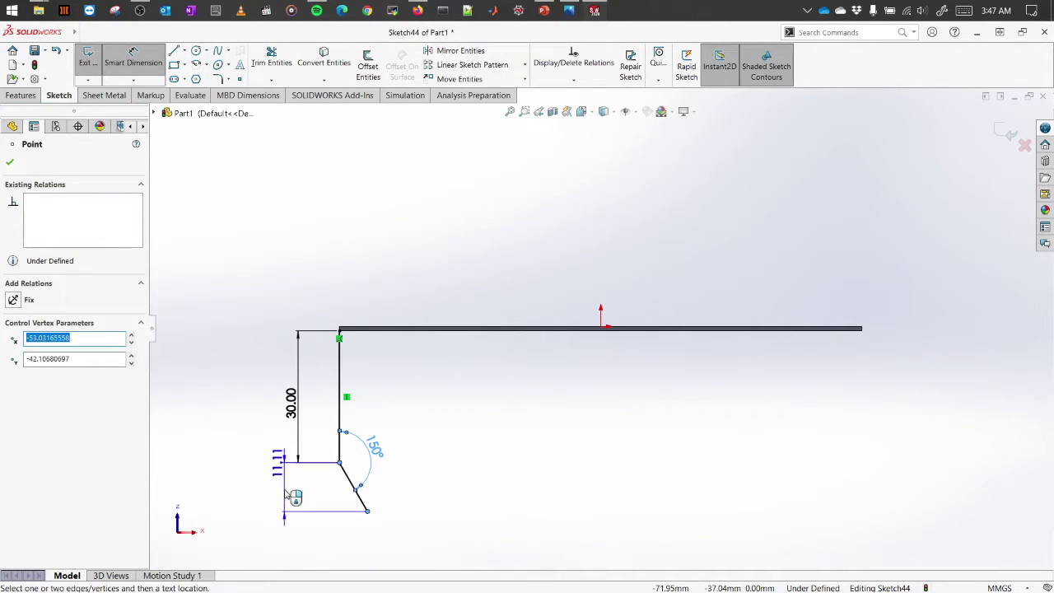
click(288, 492)
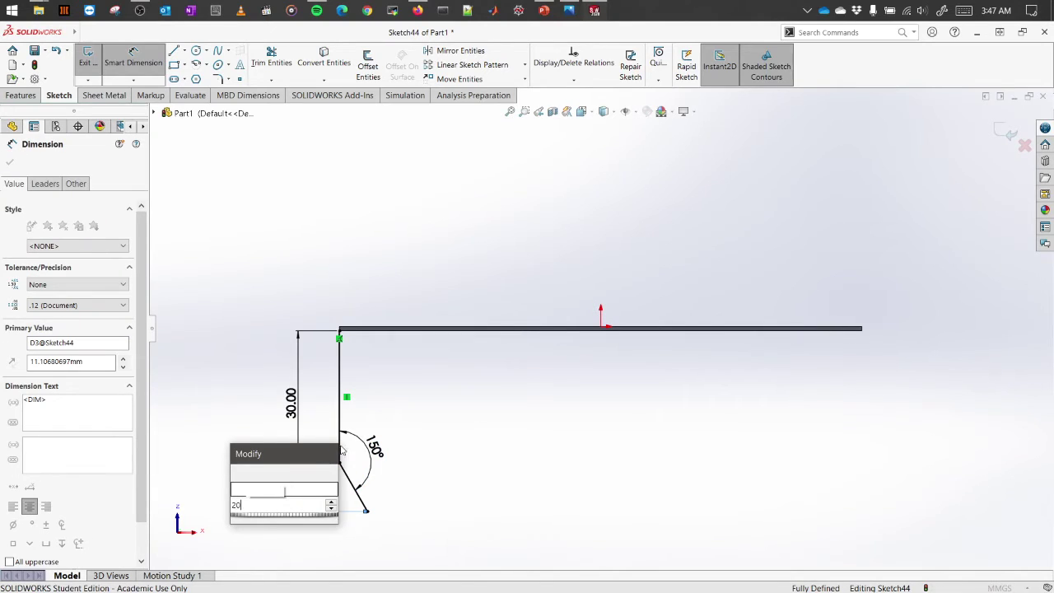
key(Return)
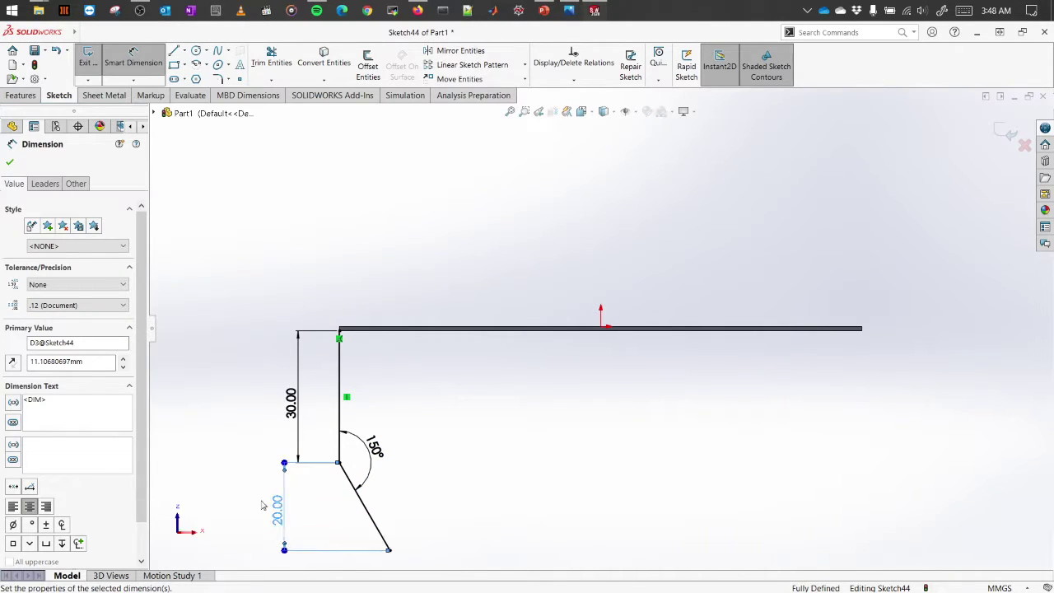
right_click(239, 364)
click(270, 394)
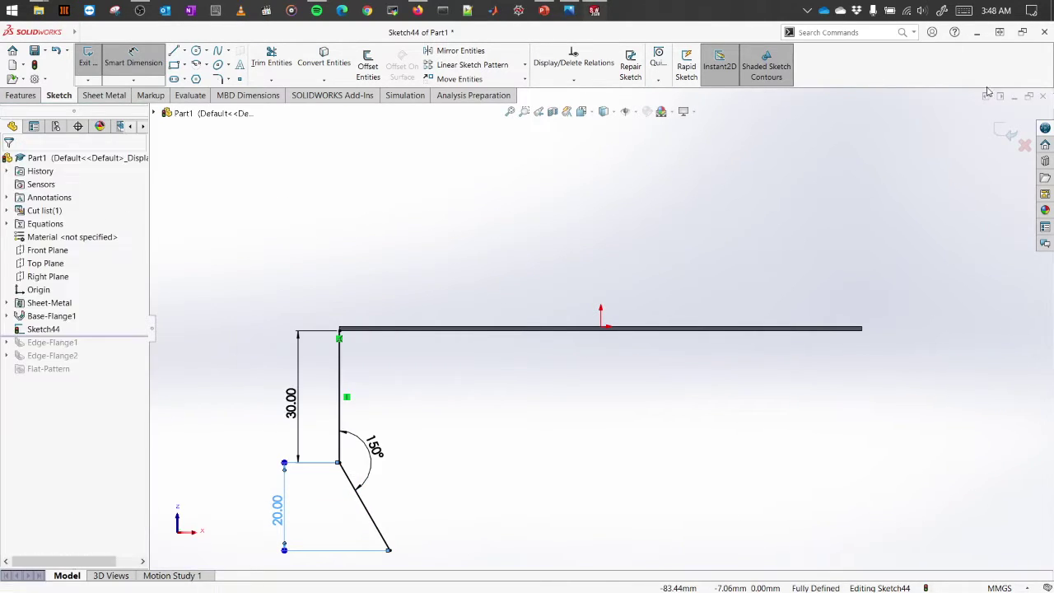
scroll(690, 490, down, 2)
scroll(704, 400, up, 3)
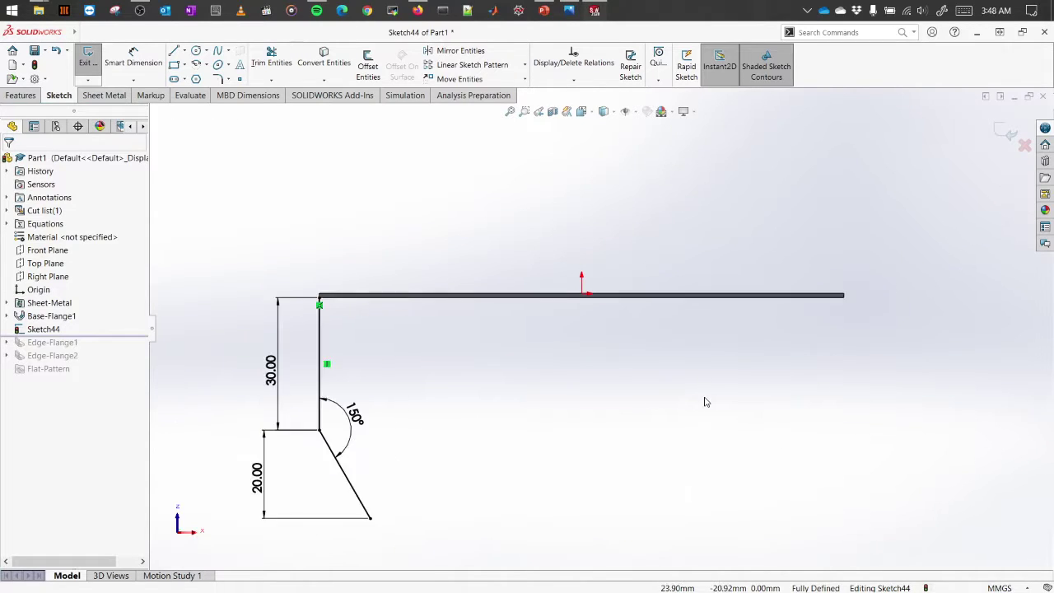
click(1000, 131)
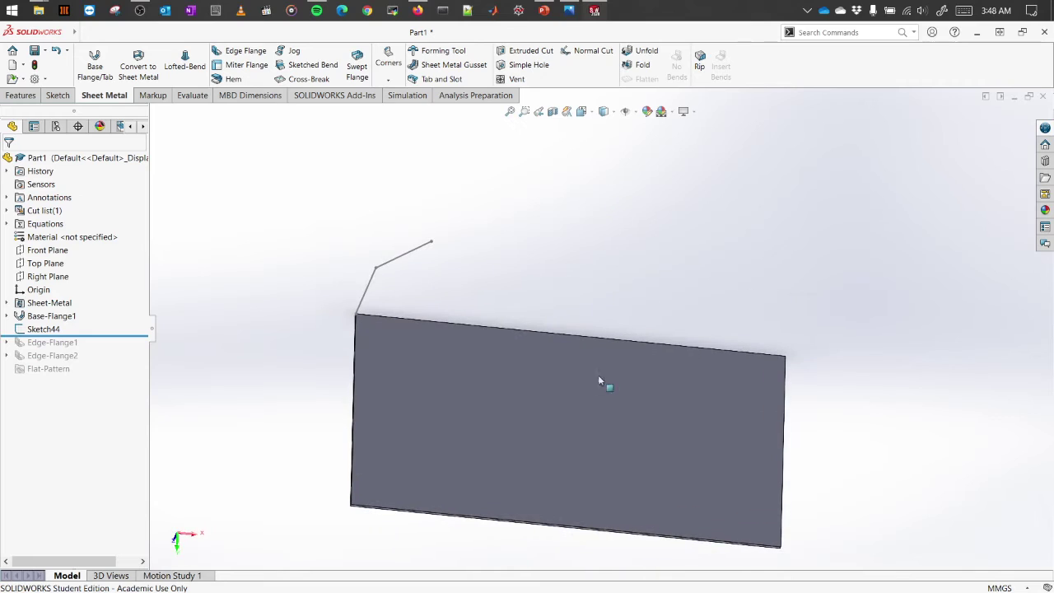
Step: Start a Miter Flange using the two-line profile sketch at the short end of the base plate
middle_drag(599, 381, 556, 521)
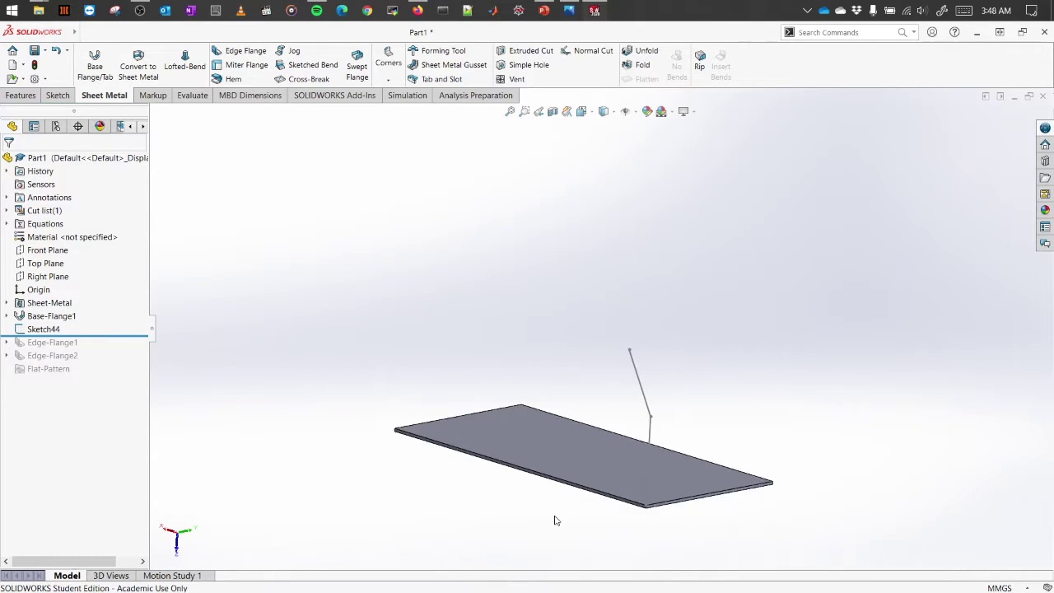
scroll(586, 448, up, 2)
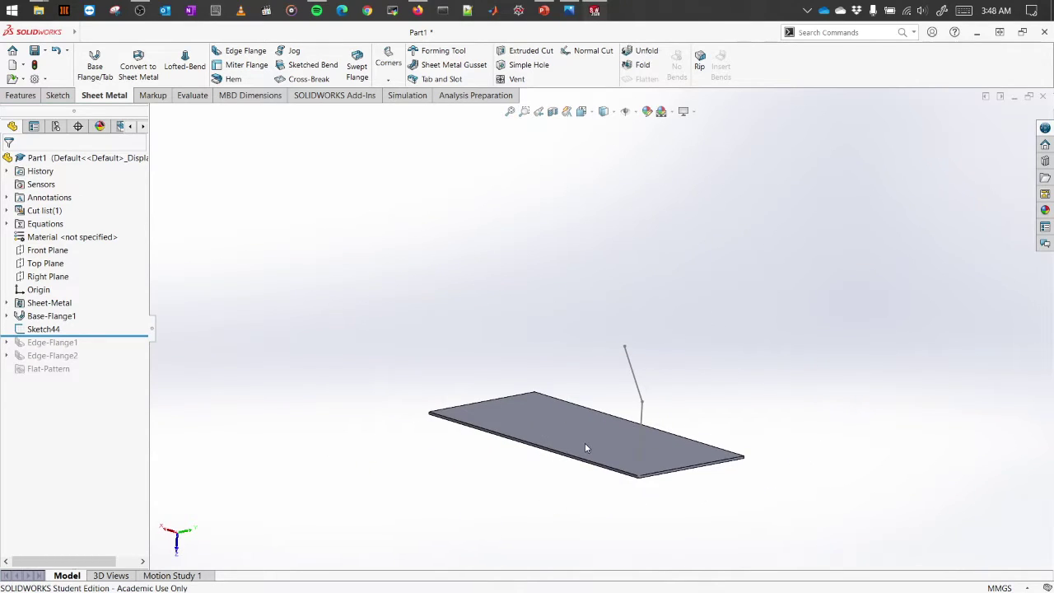
click(247, 65)
click(642, 416)
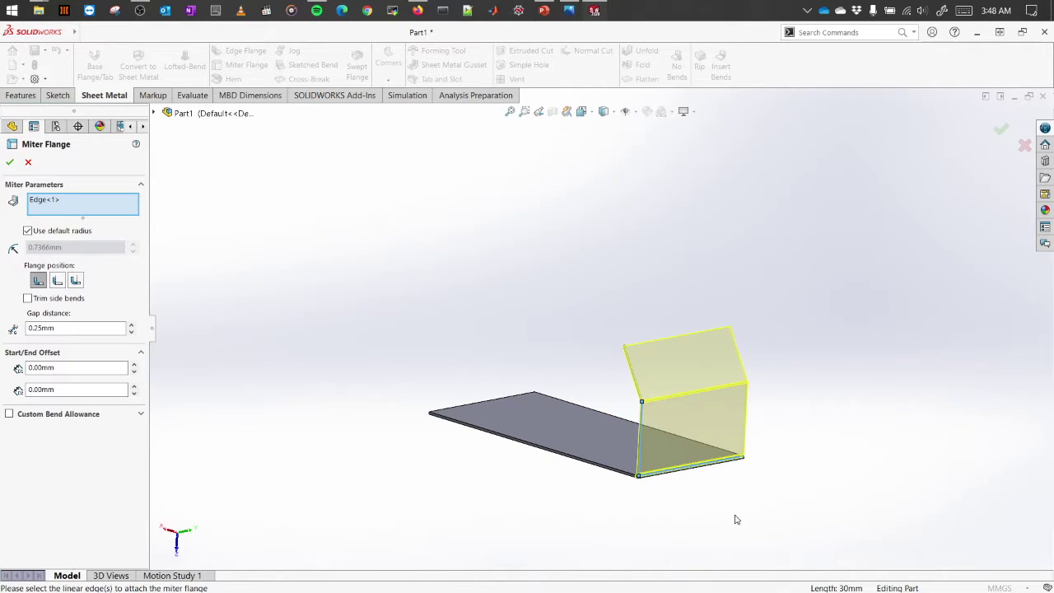
Step: Add the three remaining edges of the base plate to the miter flange so that it runs around all four sides
middle_drag(738, 520, 547, 556)
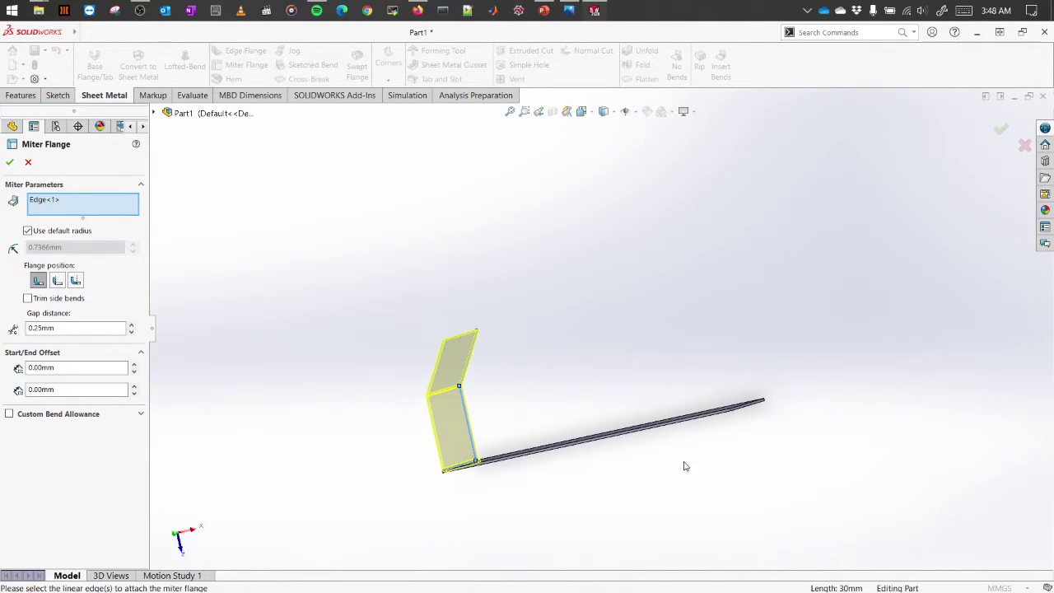
middle_drag(685, 466, 705, 512)
middle_drag(644, 421, 611, 448)
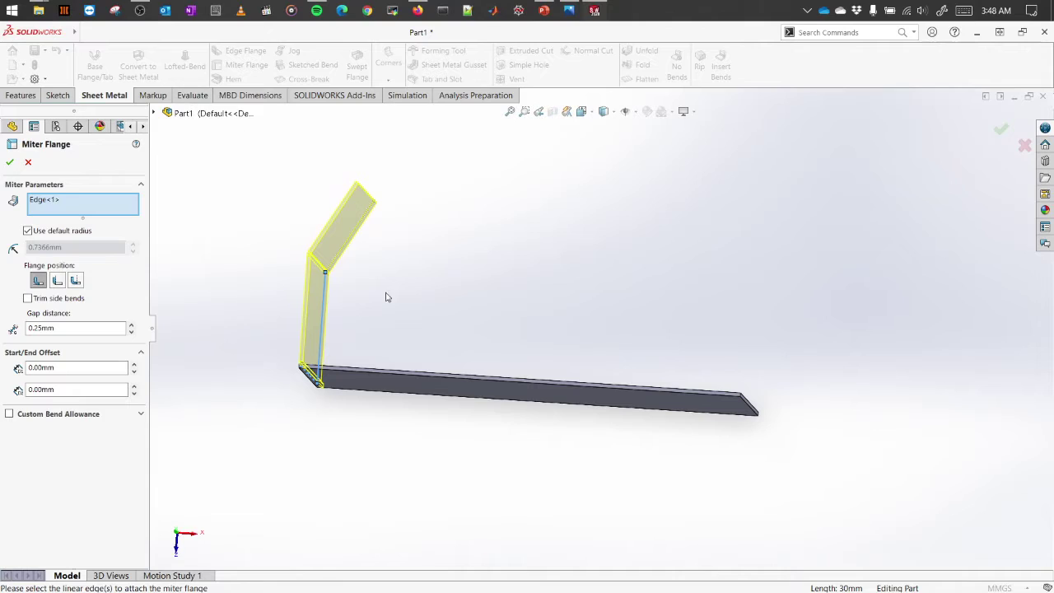
middle_drag(402, 340, 384, 379)
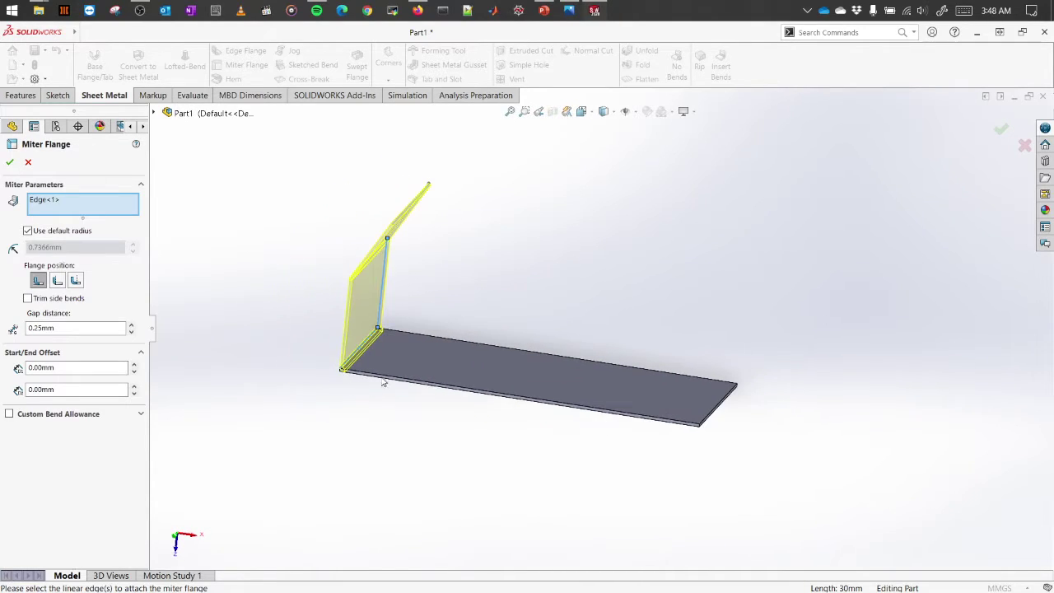
click(387, 379)
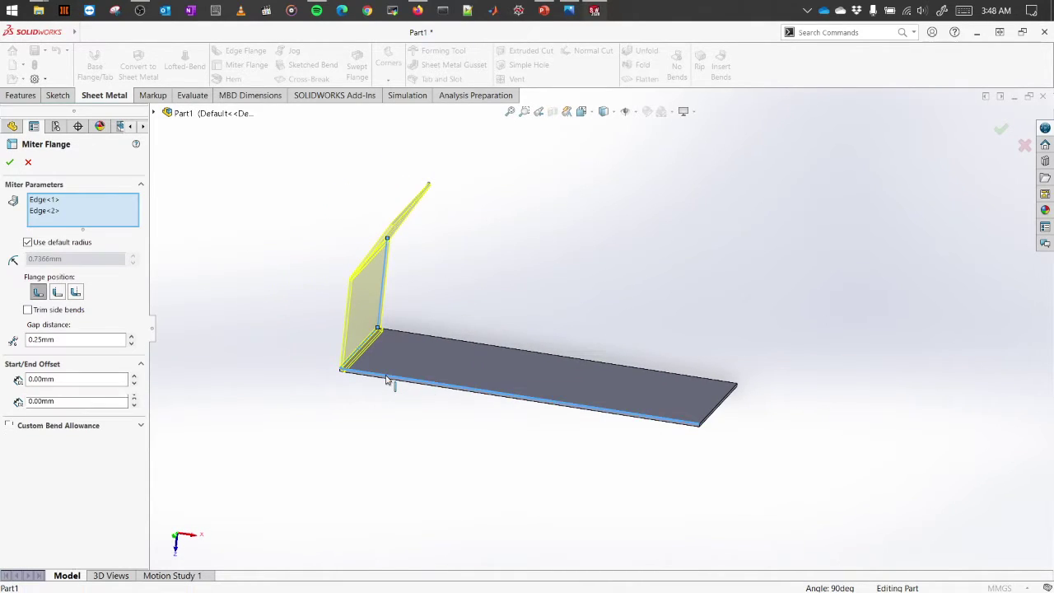
click(727, 406)
middle_drag(789, 393, 629, 426)
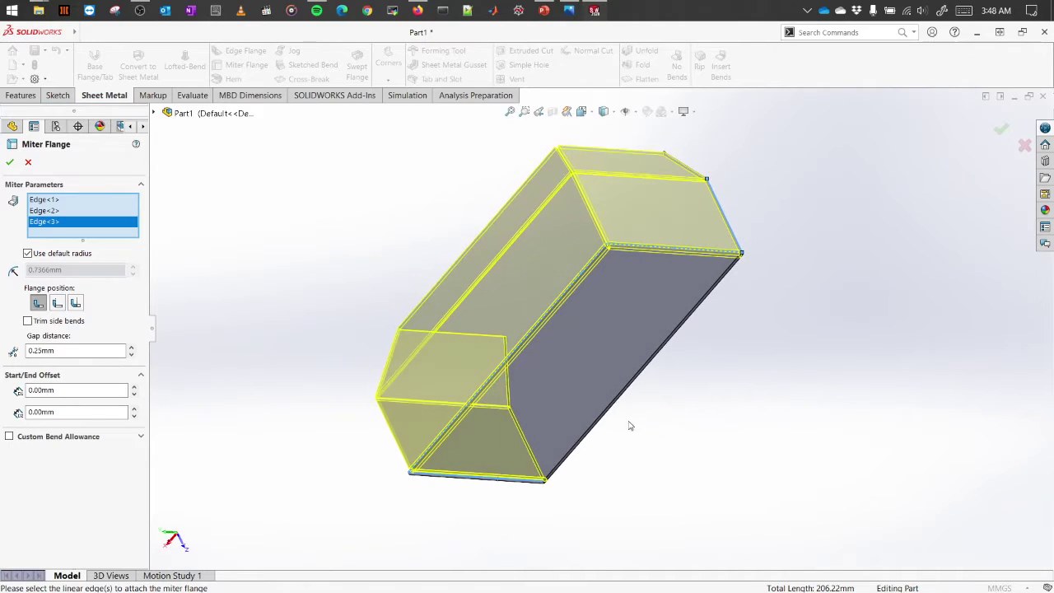
click(621, 400)
Step: Set the miter flange's gap distance to 0.50 mm
middle_drag(690, 400, 741, 349)
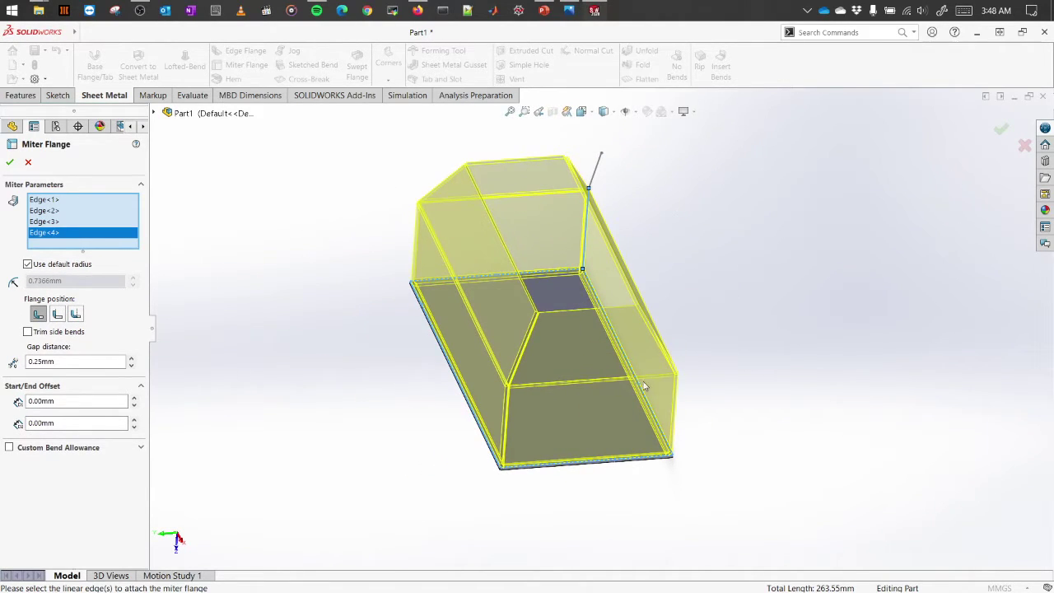
middle_drag(645, 387, 671, 341)
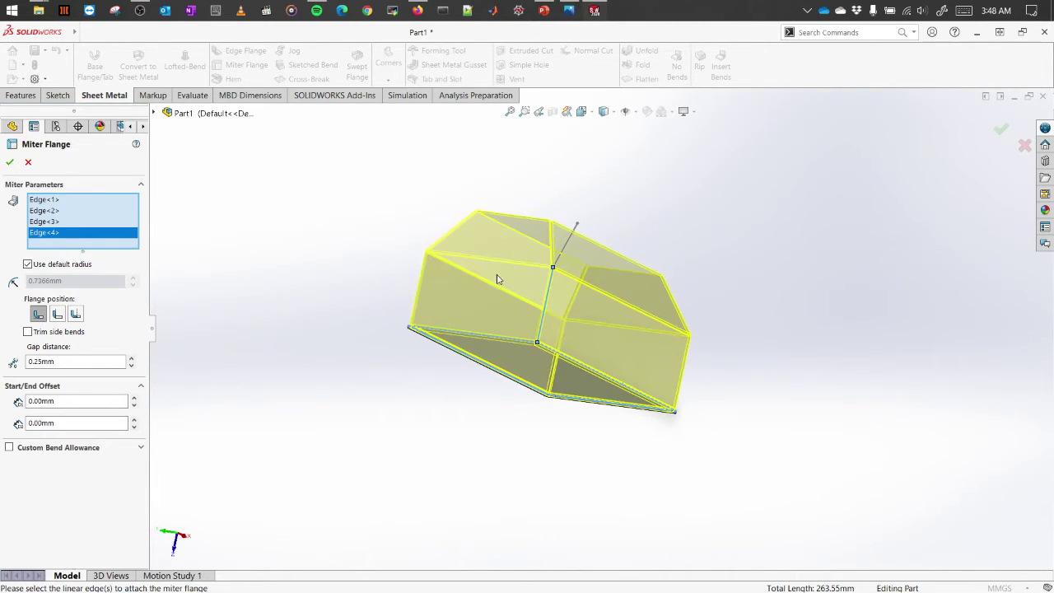
middle_drag(497, 279, 647, 318)
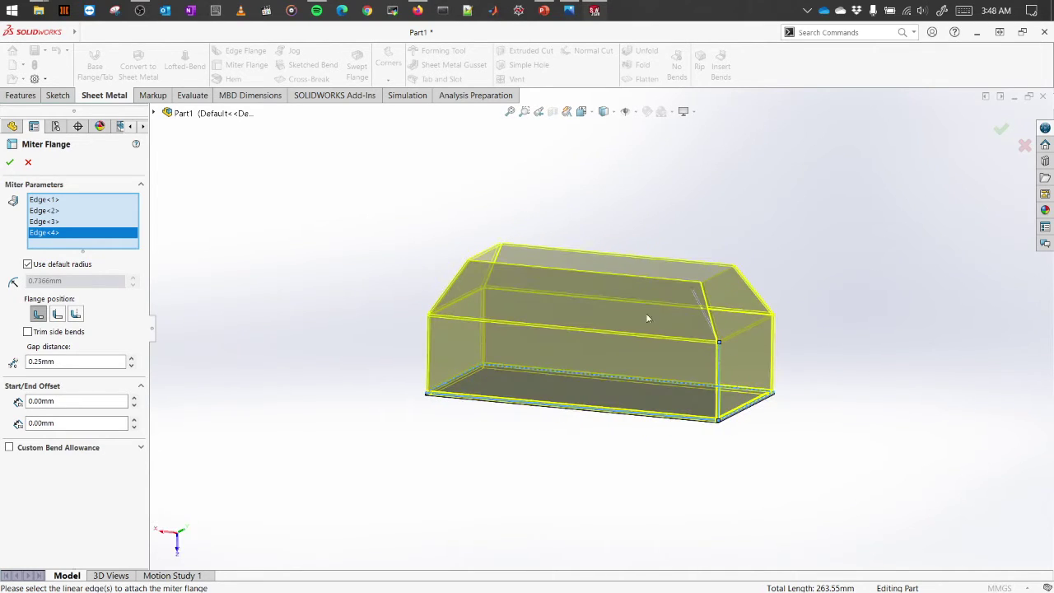
scroll(687, 291, down, 3)
scroll(330, 368, up, 2)
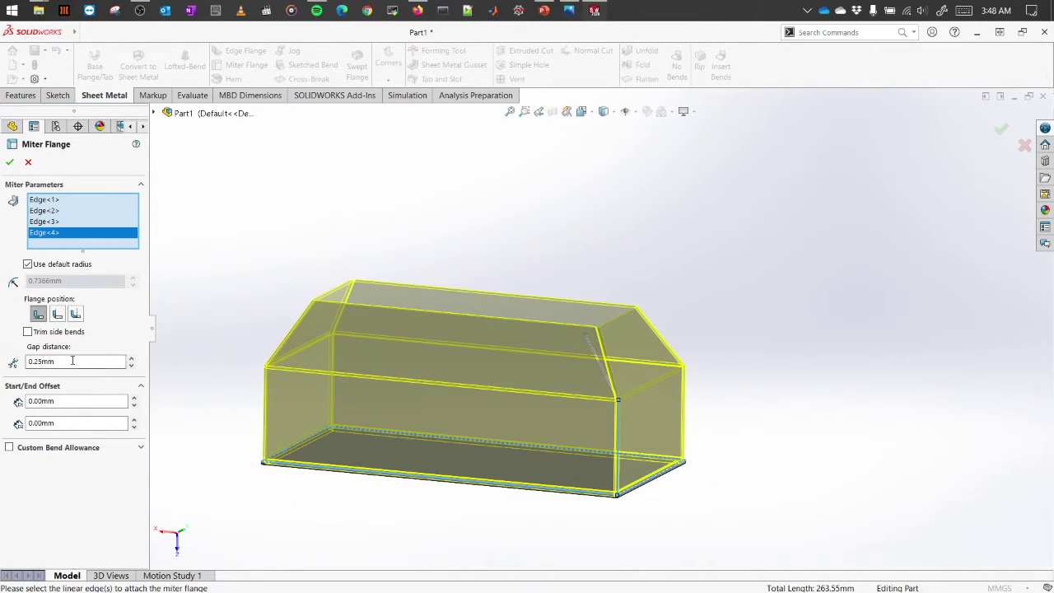
scroll(622, 381, down, 2)
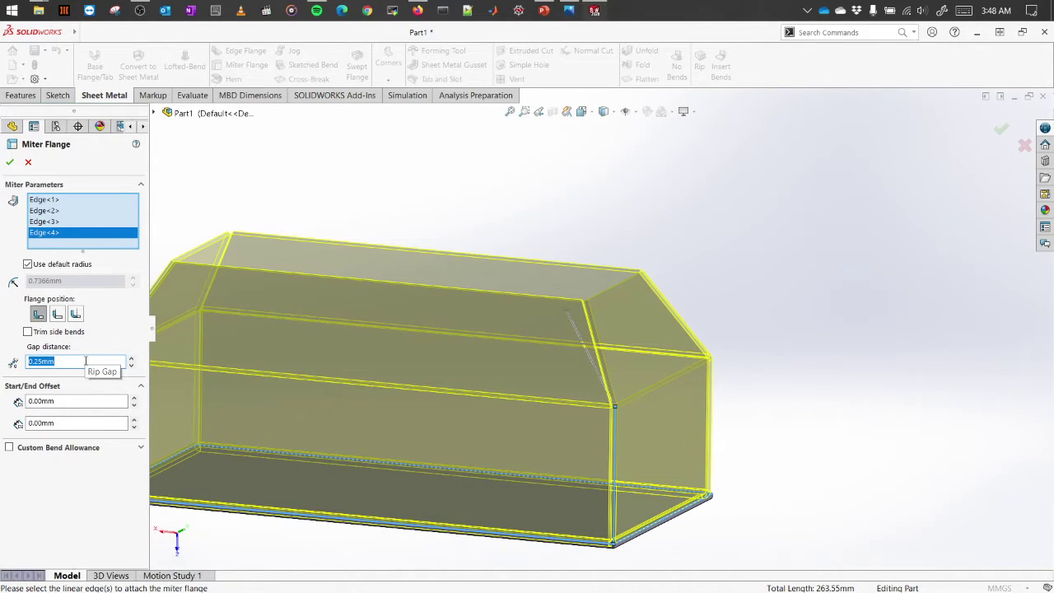
key(Return)
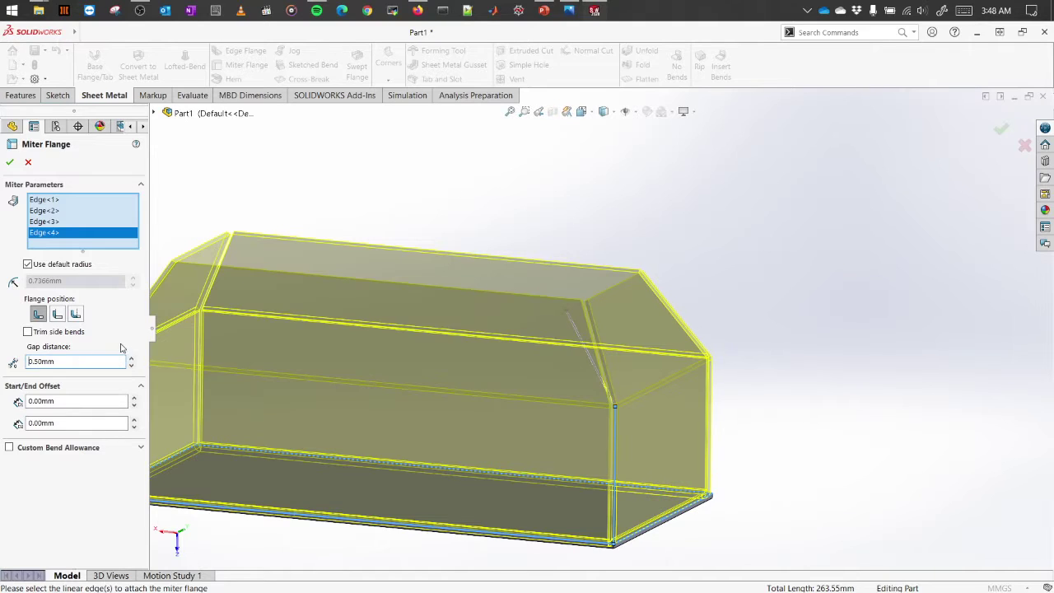
Step: Try the Material Outside flange position and examine how the flanges meet at the plate's corner
scroll(680, 381, down, 3)
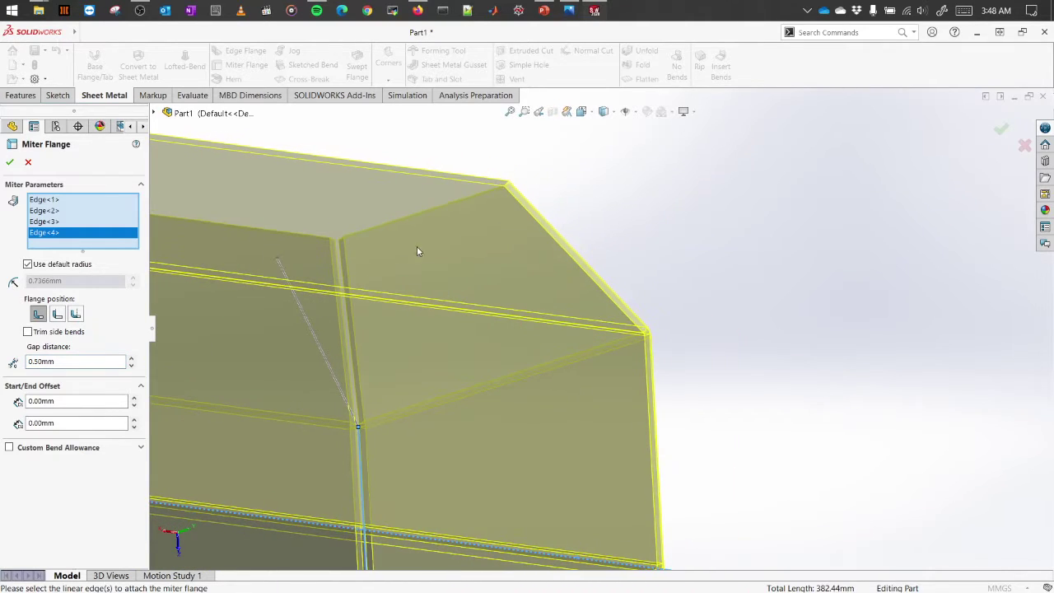
scroll(330, 391, up, 1)
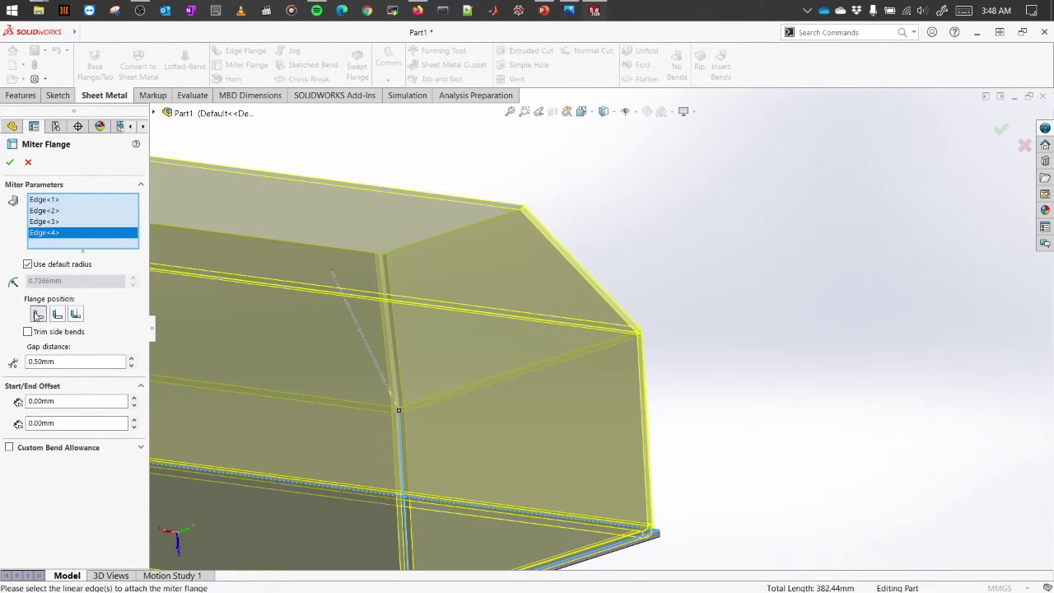
scroll(495, 462, up, 5)
scroll(549, 499, down, 5)
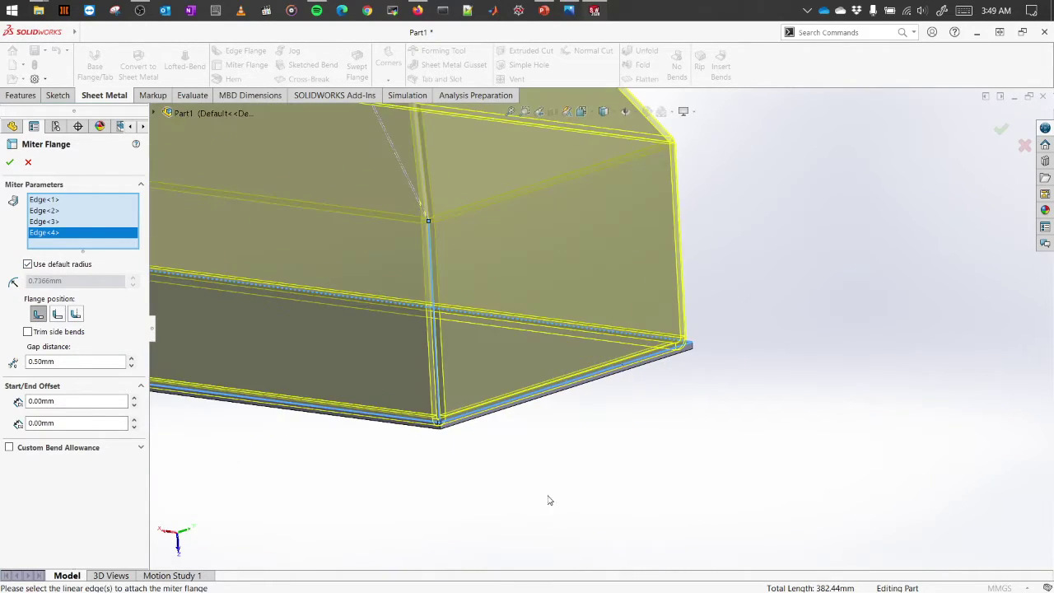
scroll(607, 371, down, 4)
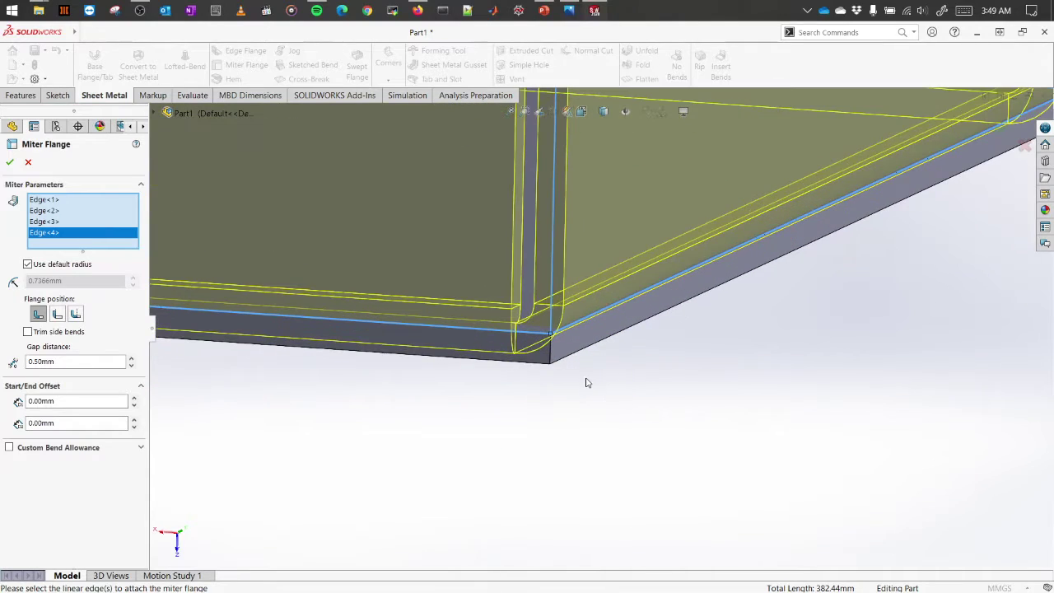
scroll(575, 354, up, 3)
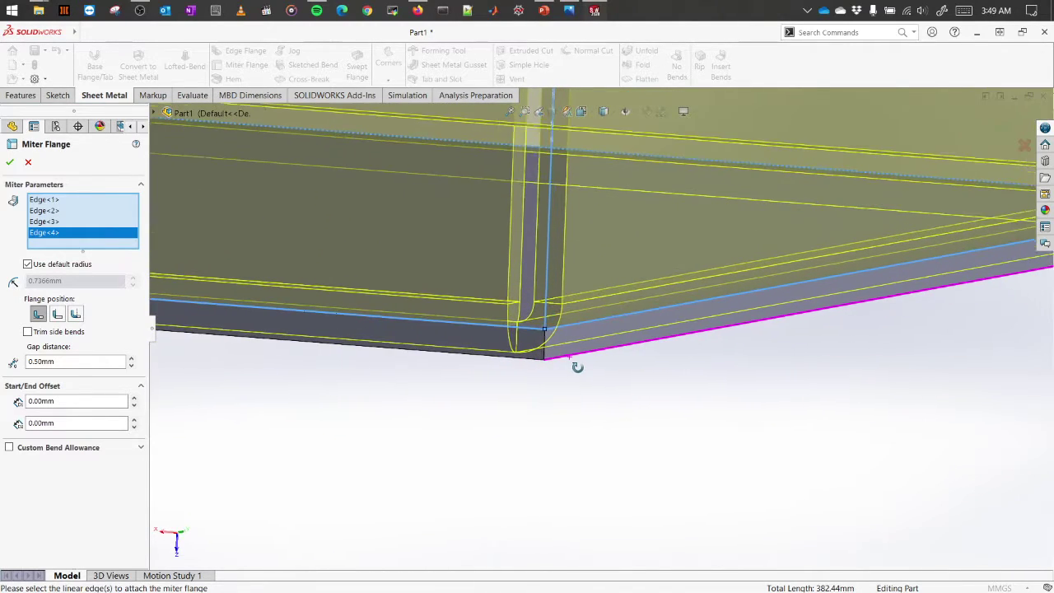
scroll(497, 316, down, 3)
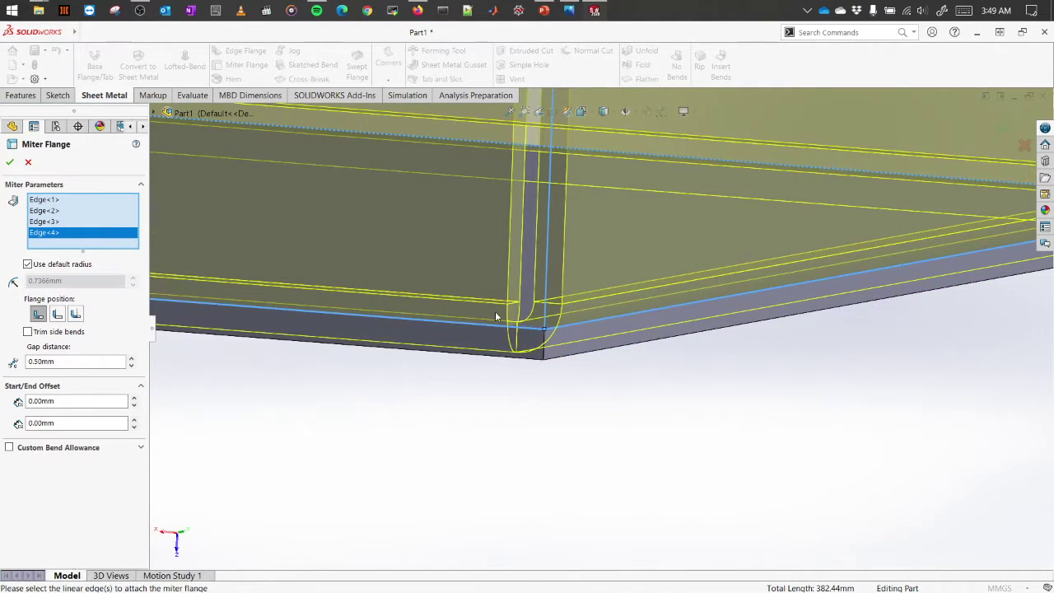
click(58, 314)
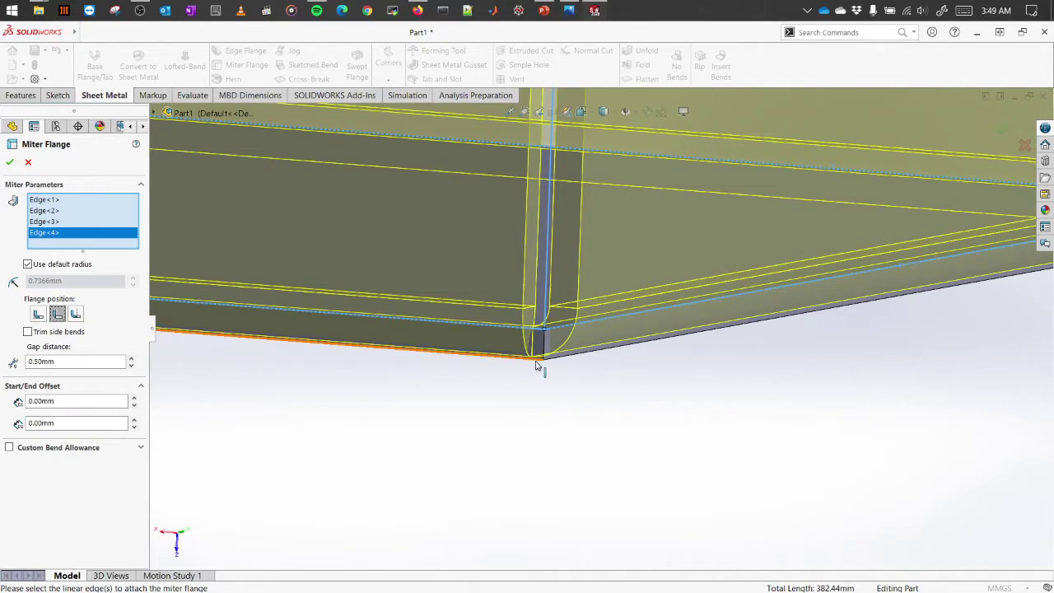
middle_drag(570, 372, 513, 359)
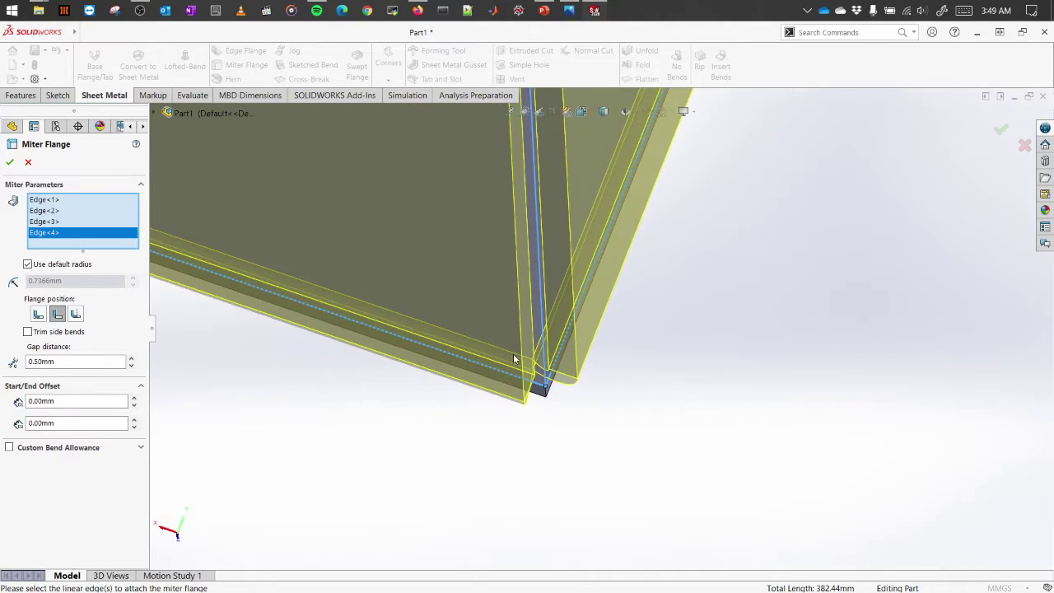
Step: Compare the Bend Outside and Material Inside flange positions at the corner, and settle on Bend Outside
click(75, 317)
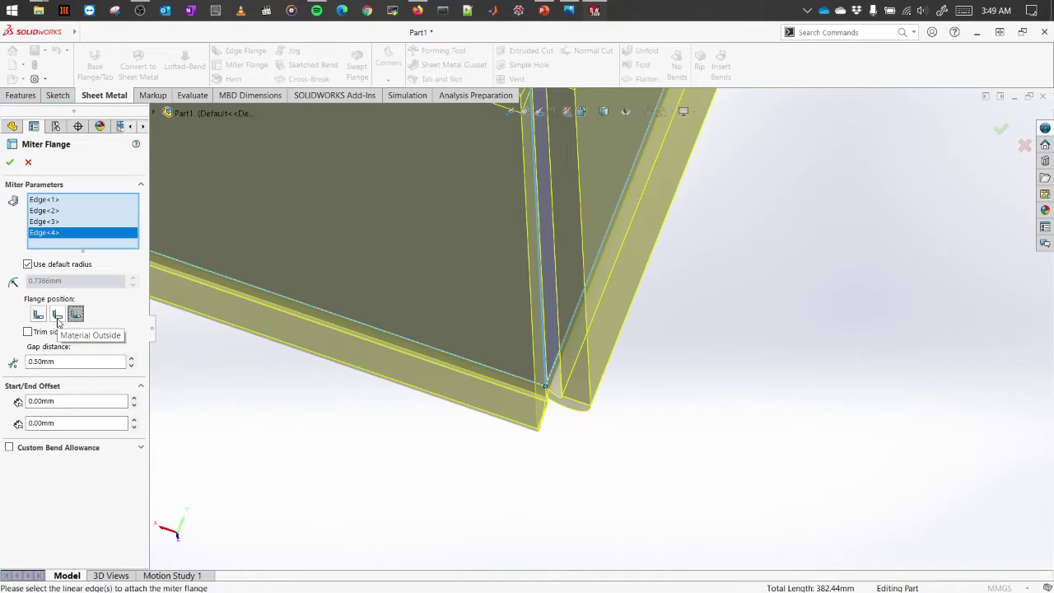
click(37, 315)
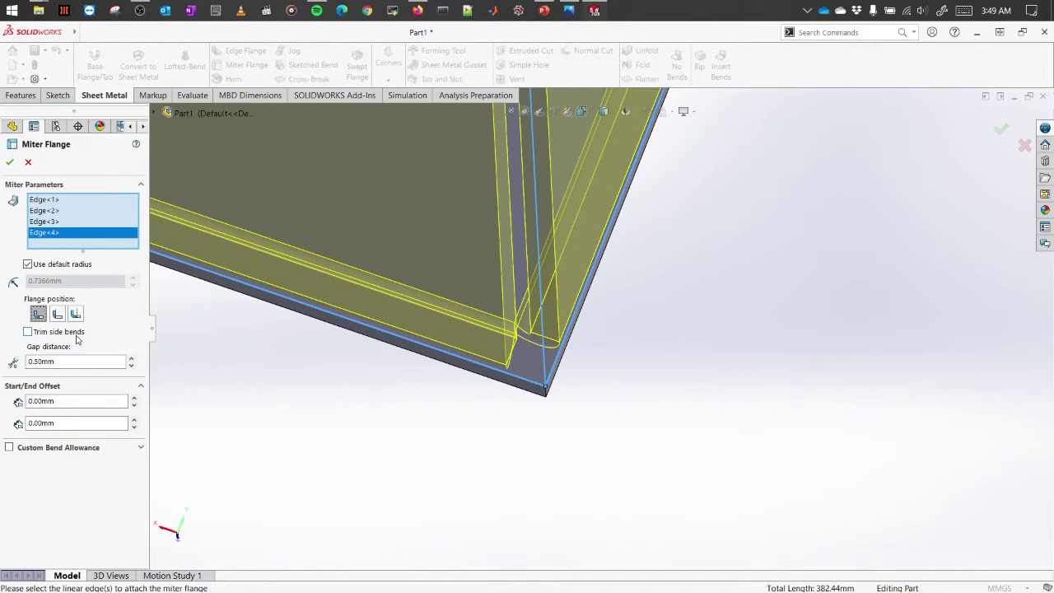
click(78, 317)
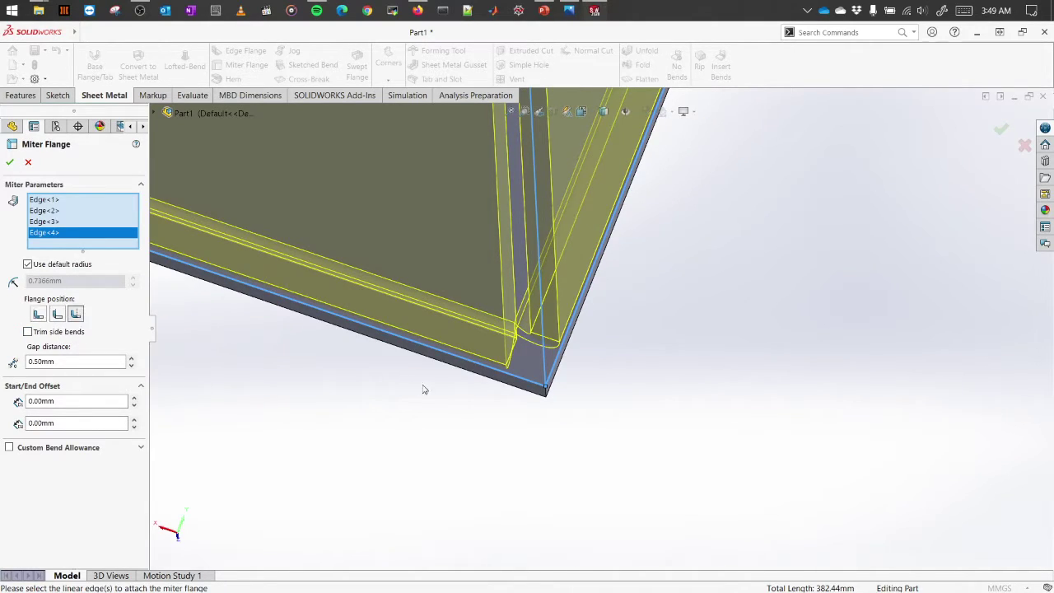
middle_drag(543, 428, 473, 387)
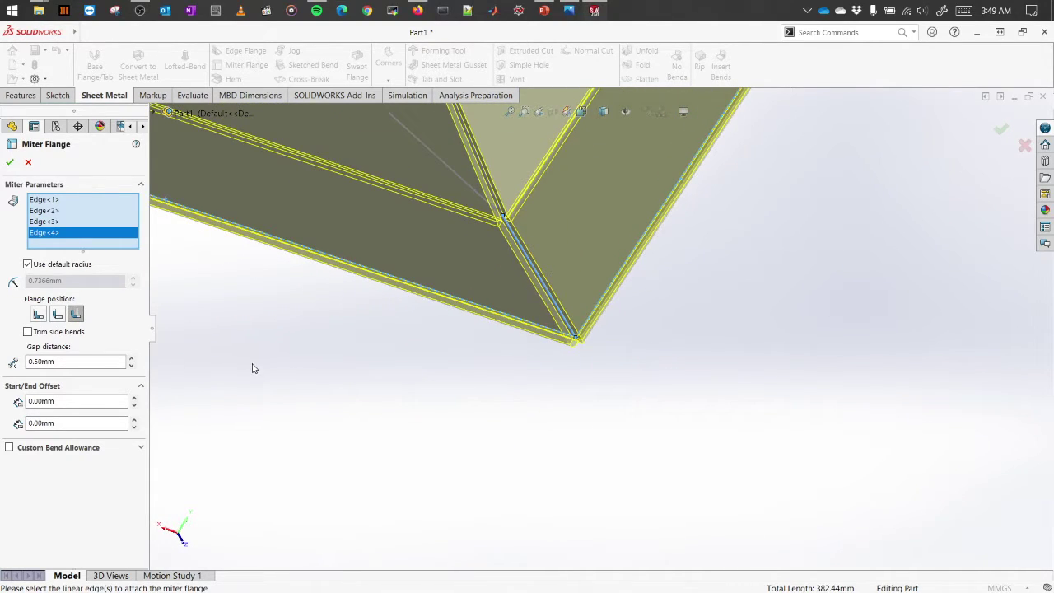
Step: Accept the miter flange on all four edges of the base plate and inspect the box from several sides
middle_drag(253, 368, 507, 355)
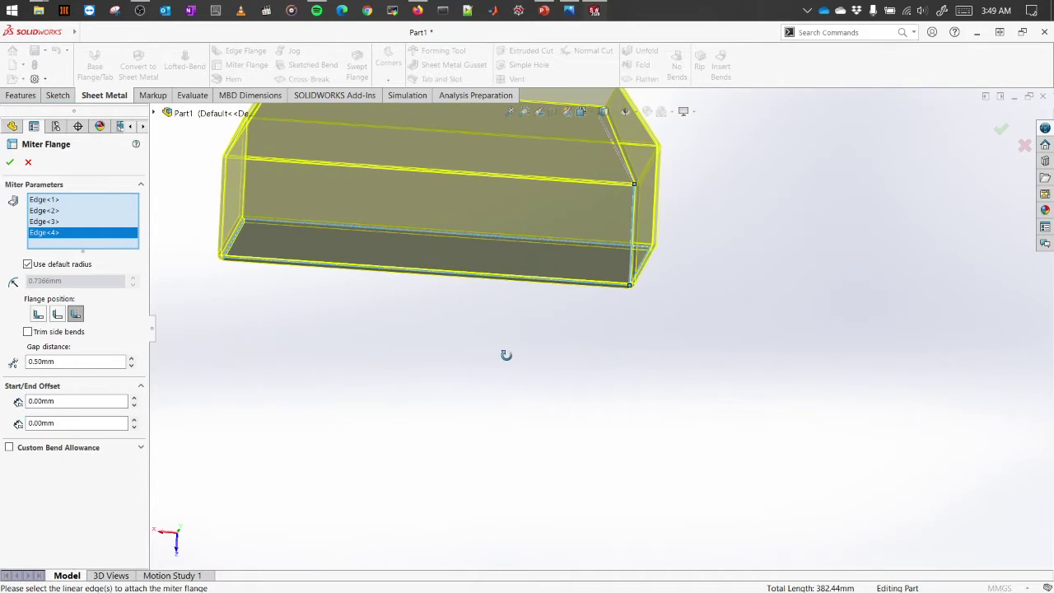
click(10, 162)
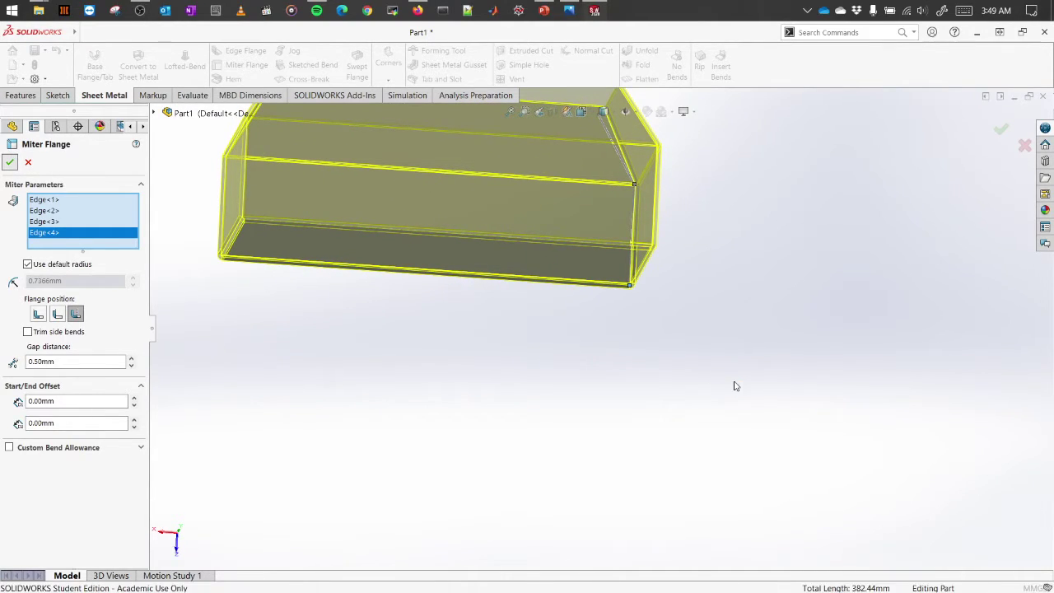
scroll(659, 387, down, 6)
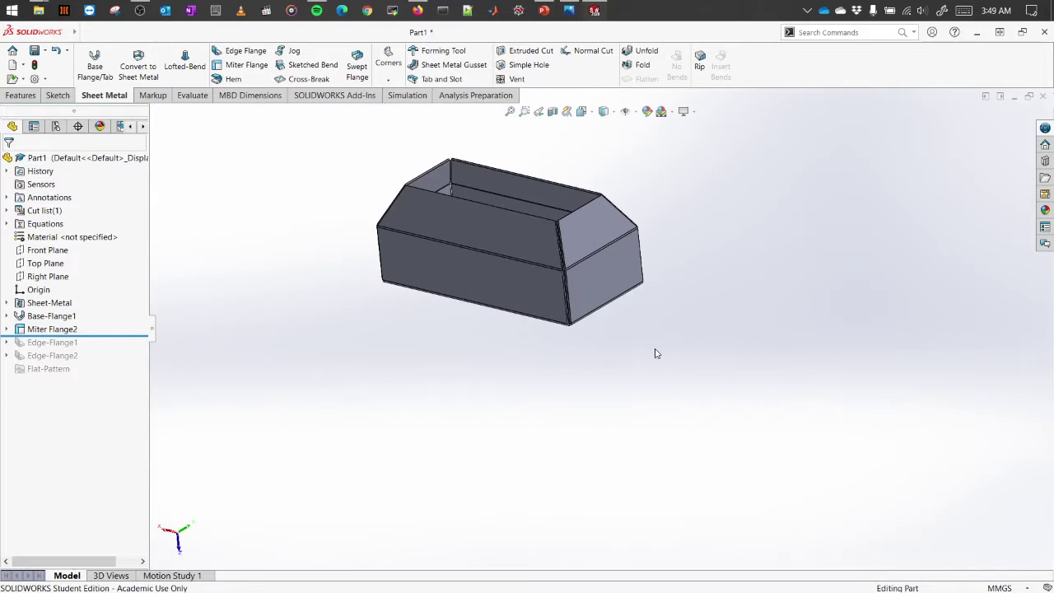
middle_drag(654, 354, 508, 147)
scroll(559, 248, down, 5)
middle_drag(558, 248, 742, 423)
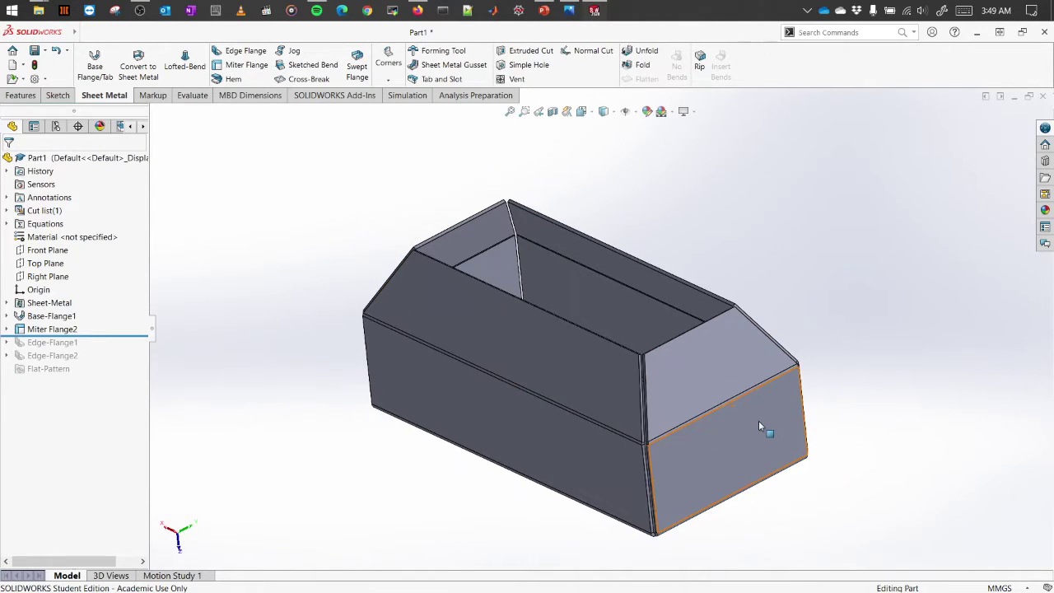
middle_drag(765, 431, 798, 473)
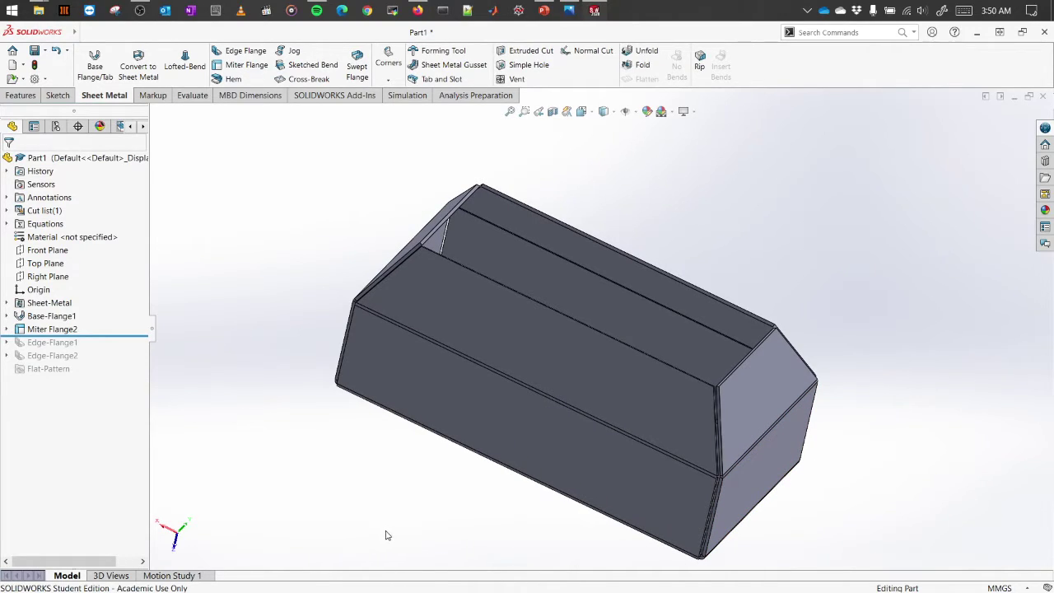
middle_drag(387, 535, 338, 490)
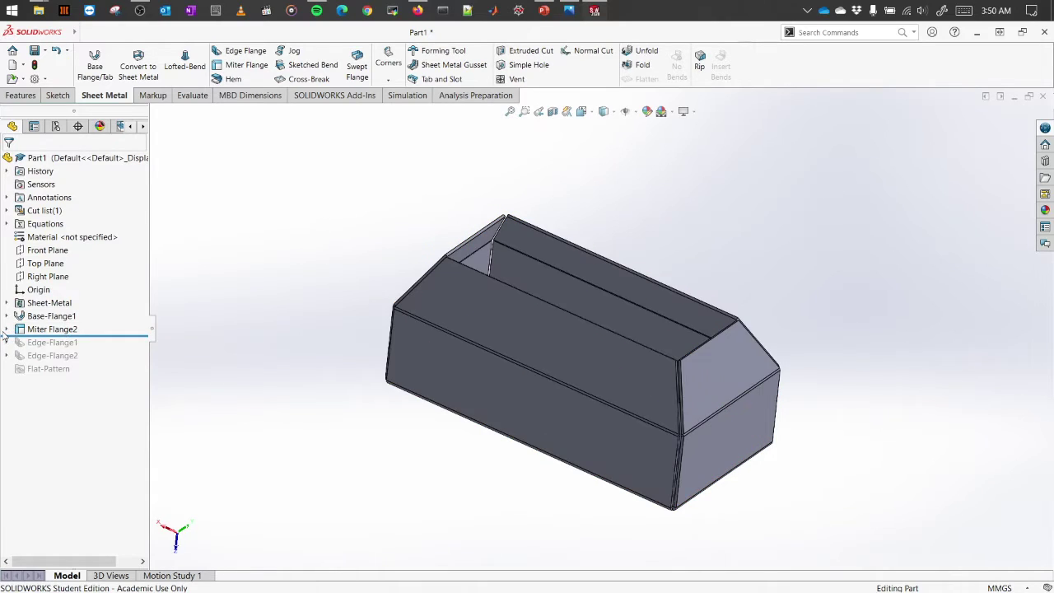
Step: Select the profile sketch under the miter flange feature and examine its two segments at the box's corner
click(7, 329)
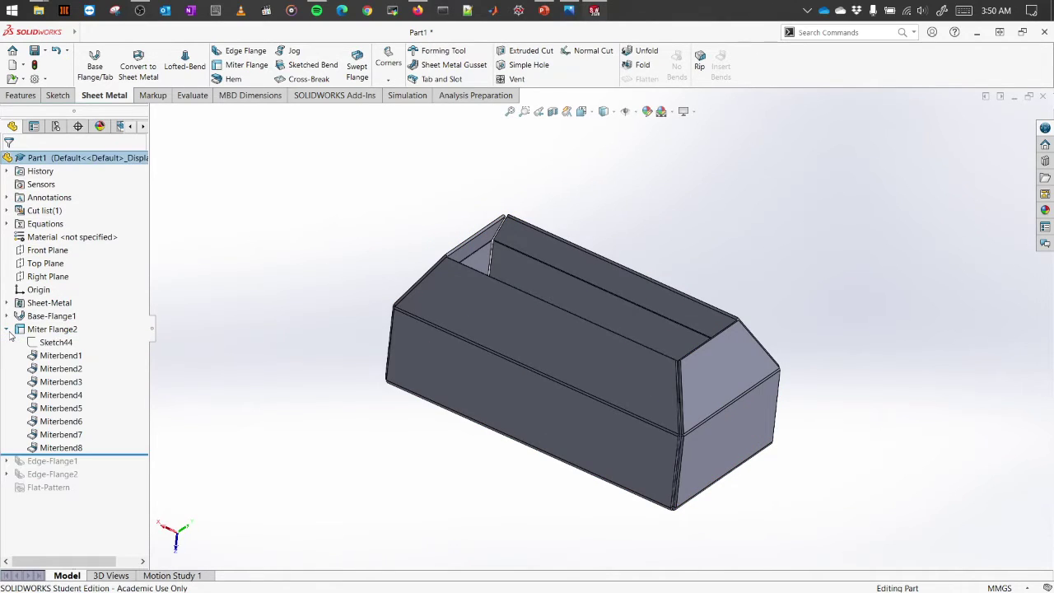
click(68, 345)
mouse_move(708, 515)
middle_down()
mouse_move(756, 501)
mouse_move(744, 494)
mouse_move(747, 407)
middle_up()
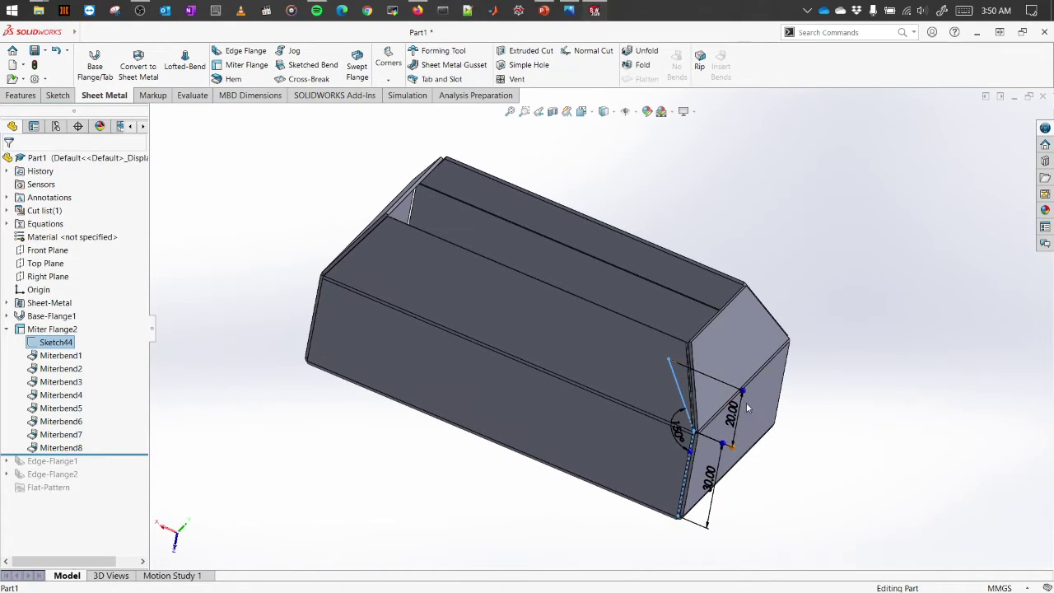
middle_drag(824, 457, 796, 487)
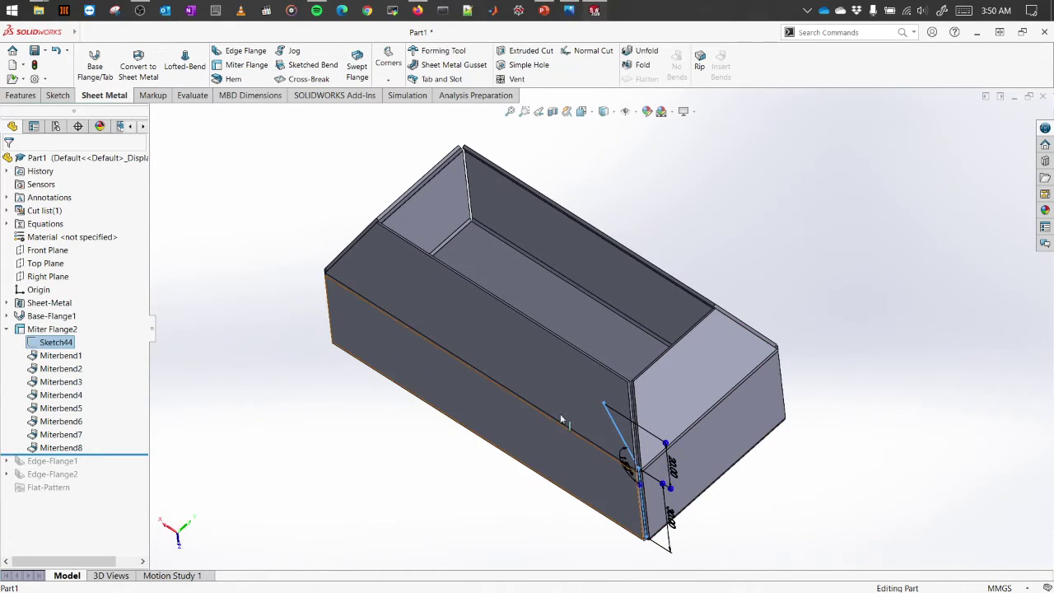
middle_drag(739, 460, 763, 434)
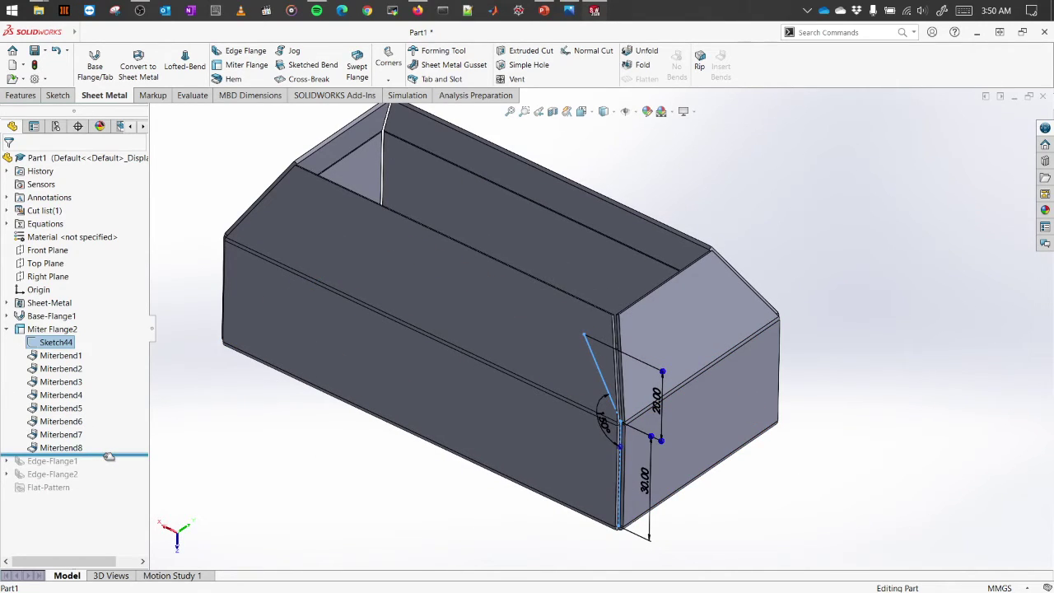
Step: Roll the model back to the base flange, then roll it forward past all features to the end of the tree
drag(98, 344, 148, 320)
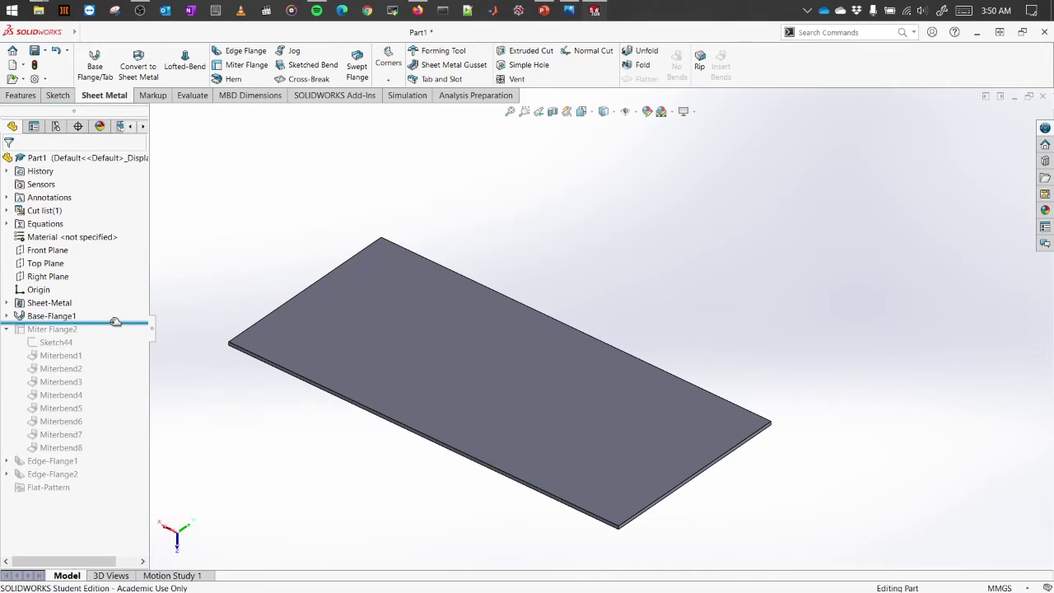
drag(115, 321, 73, 508)
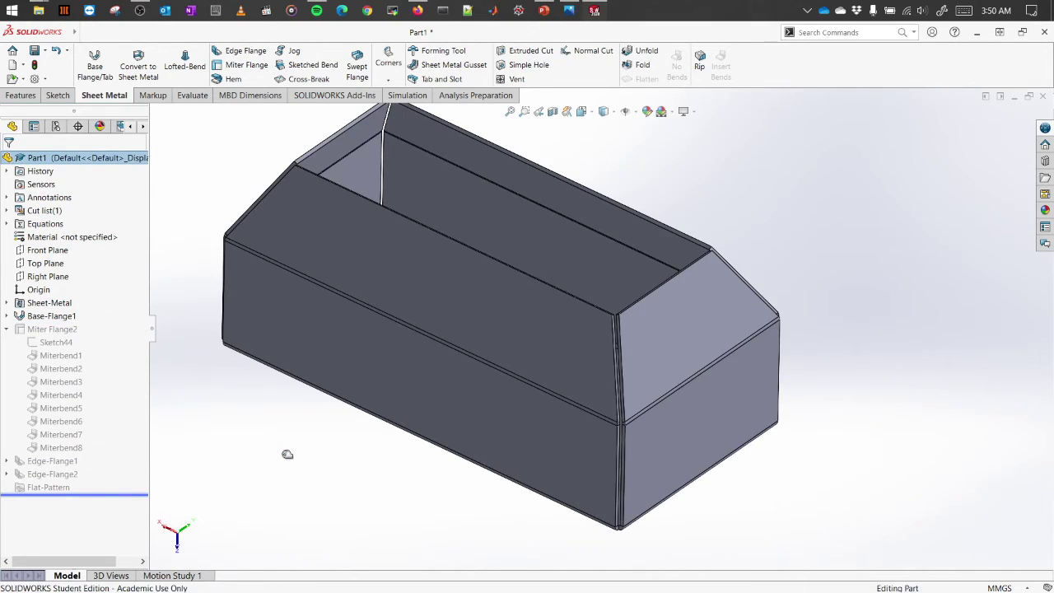
mouse_move(498, 491)
middle_down()
mouse_move(508, 489)
mouse_move(480, 478)
mouse_move(506, 487)
middle_up()
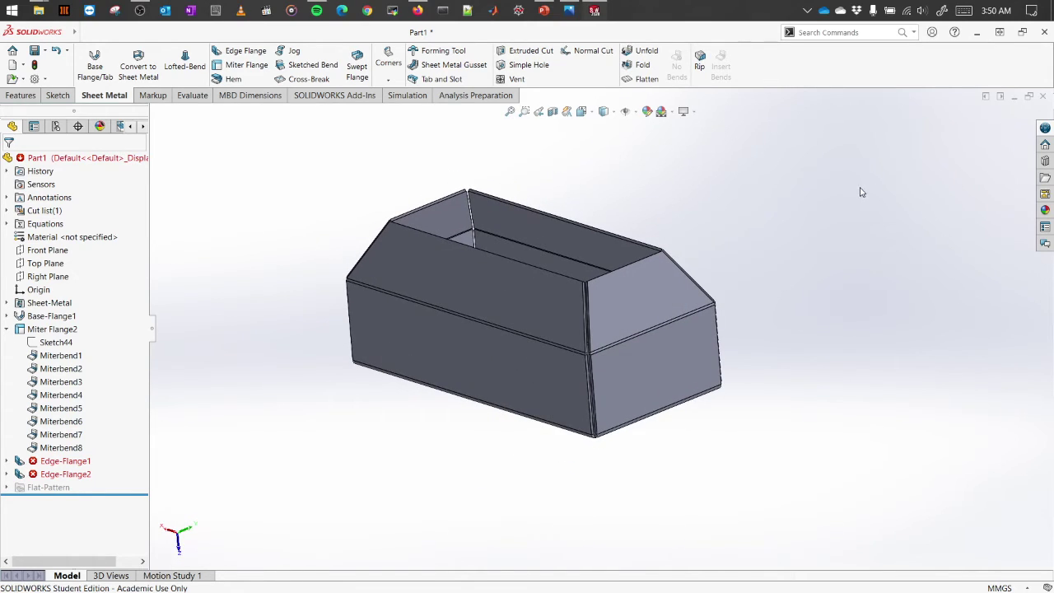
Step: Flatten the sheet metal box, dismiss the rebuild error report and view the flat pattern
click(641, 79)
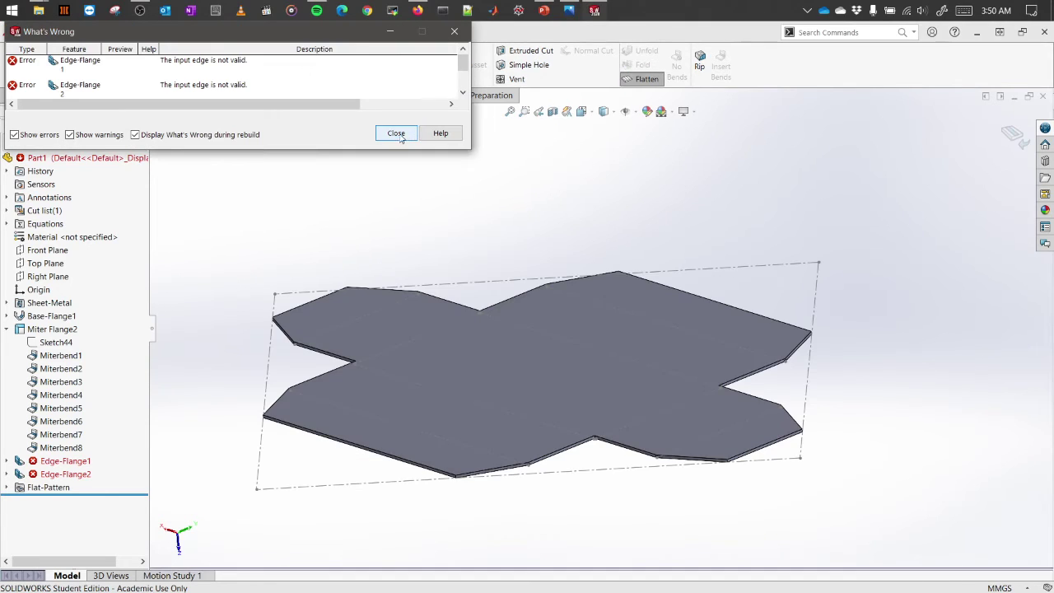
click(396, 135)
middle_drag(853, 329, 857, 408)
key(z)
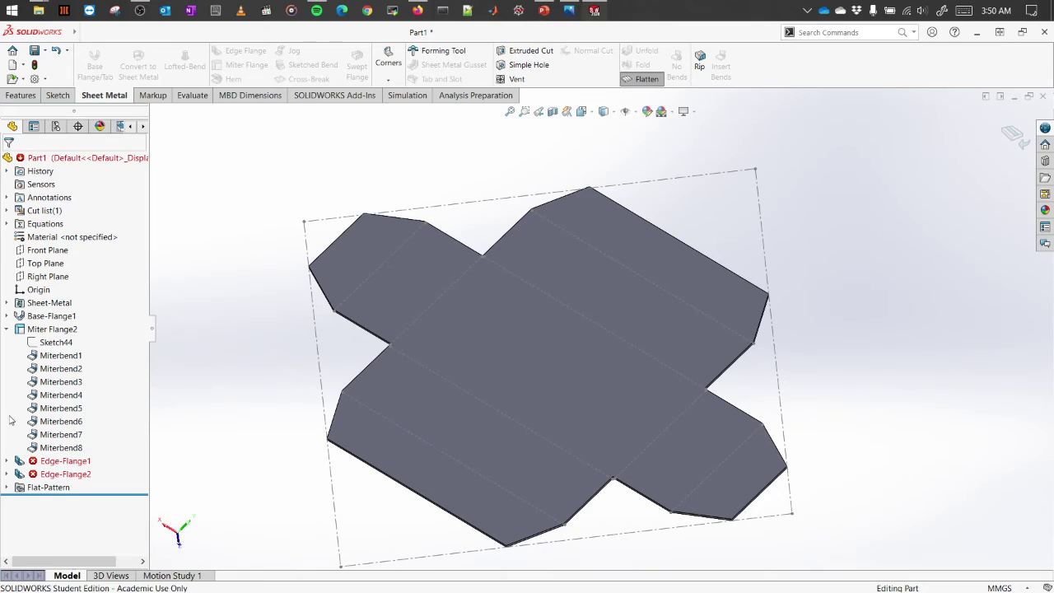
Step: Delete the two failed features Edge-Flange1 and Edge-Flange2 from the part
click(96, 495)
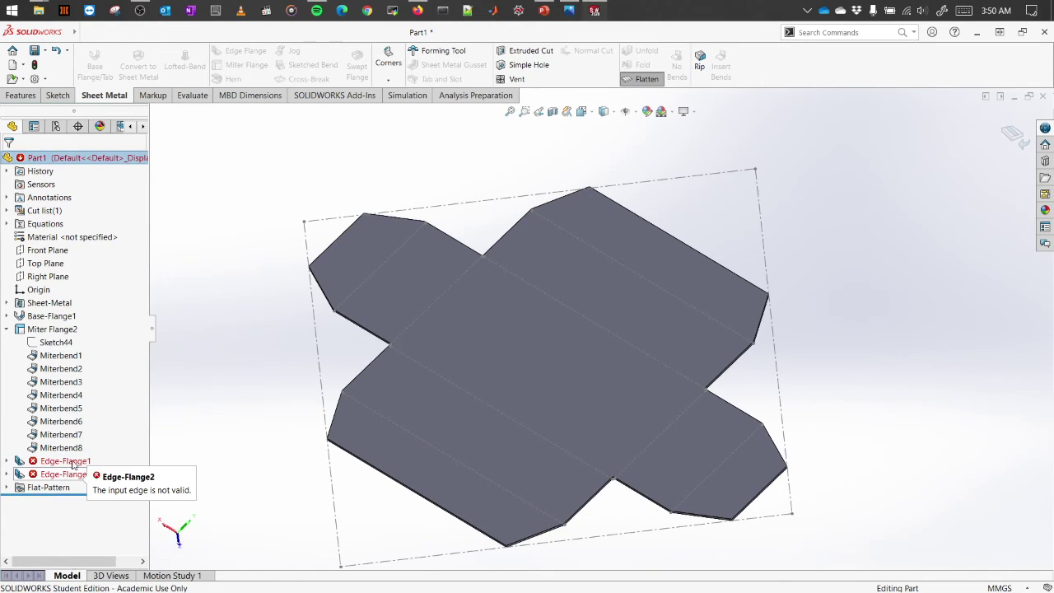
click(74, 463)
right_click(70, 475)
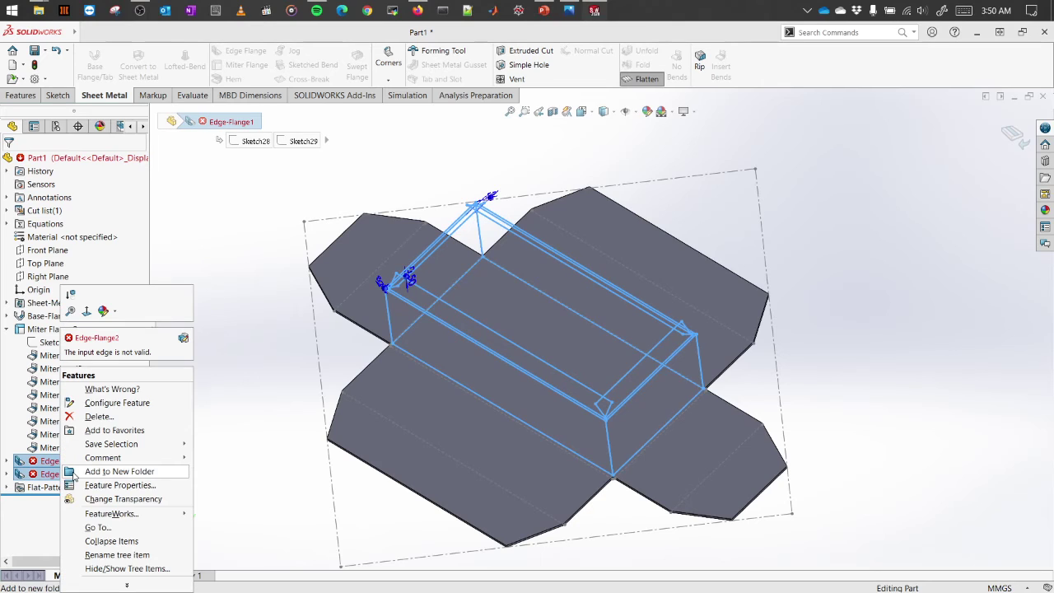
click(145, 418)
click(608, 61)
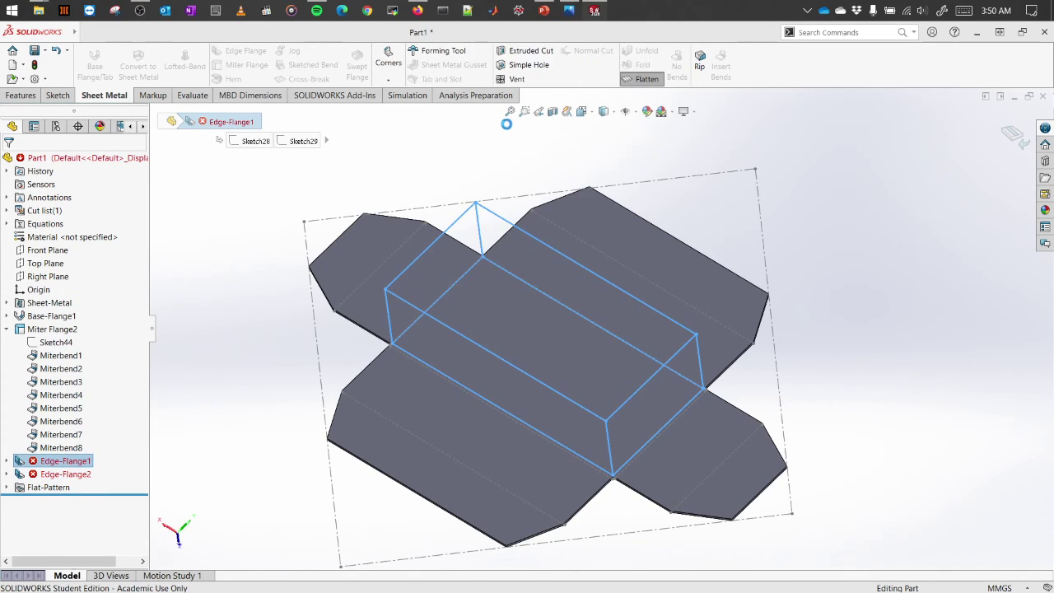
middle_drag(557, 332, 732, 489)
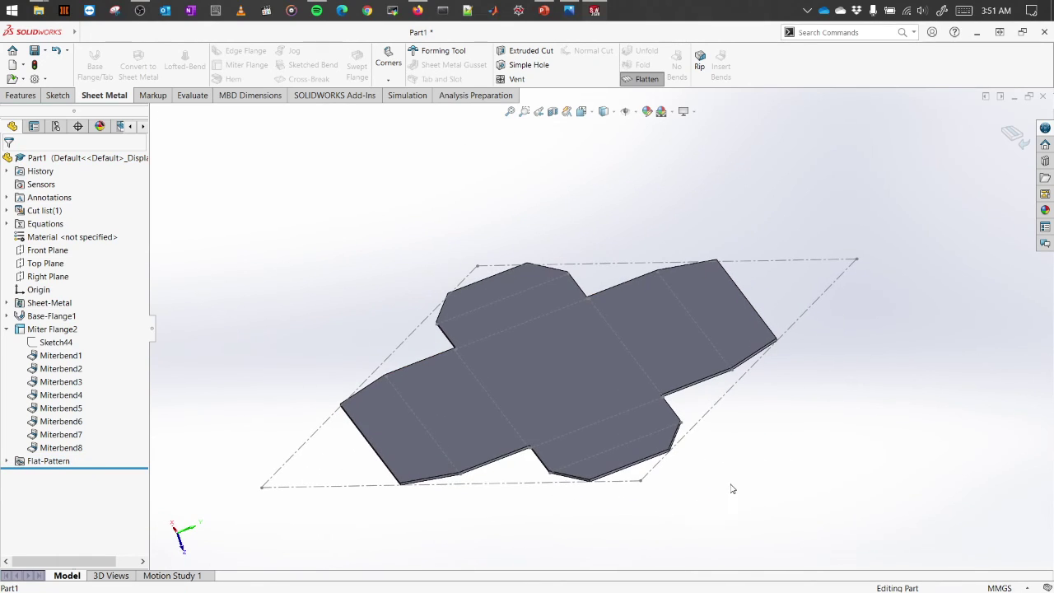